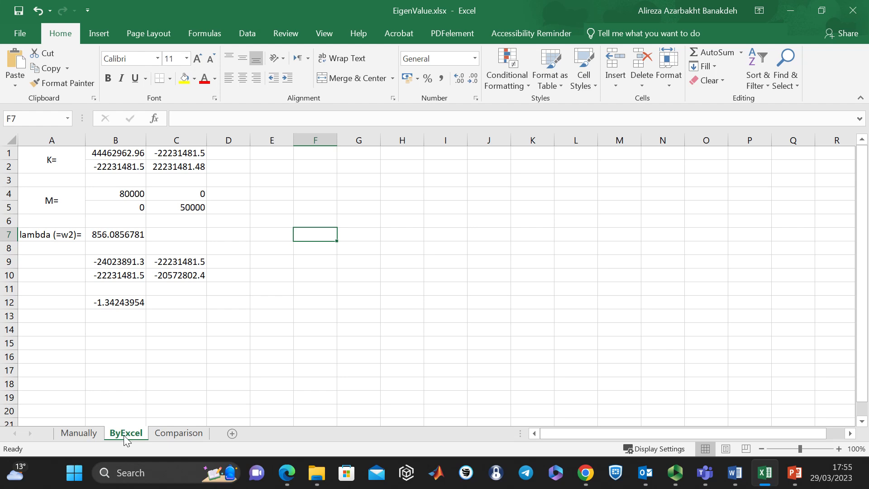
- Review the K, M and lambda labels in column A of the ByExcel sheet
{"action": "left_click", "coordinate": [246, 194]}
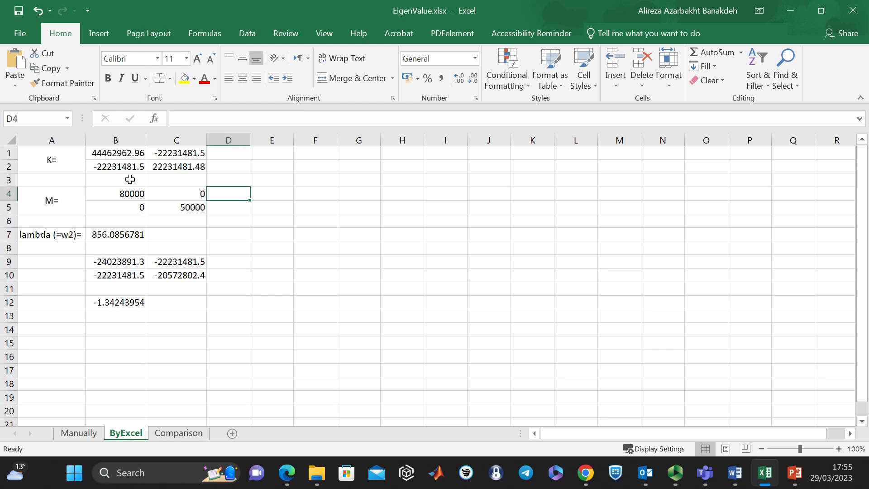
{"action": "left_click", "coordinate": [59, 155]}
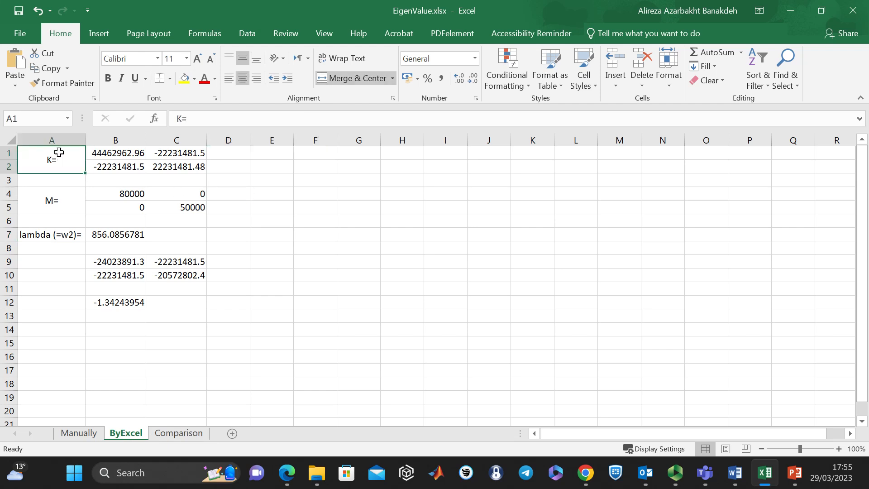
{"action": "left_click", "coordinate": [49, 199]}
{"action": "left_click", "coordinate": [66, 234]}
{"action": "left_click_drag", "start_coordinate": [60, 160], "coordinate": [53, 251]}
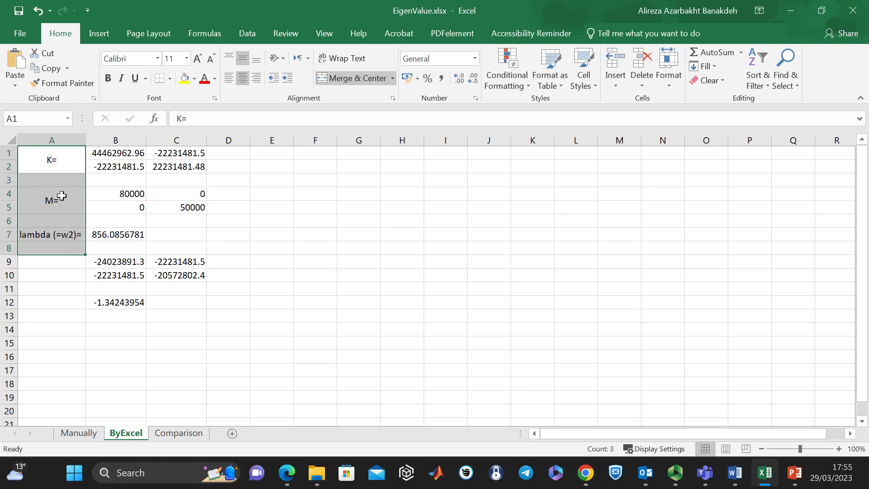
{"action": "left_click", "coordinate": [235, 163]}
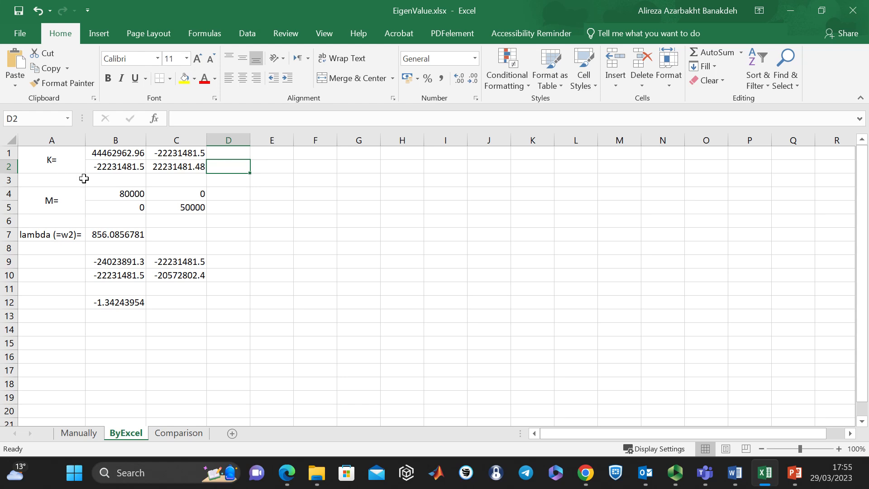
- Inspect the stiffness matrix formulas in B1:C2 and trace B1 to its source cell E2 on the Manually sheet
{"action": "left_click", "coordinate": [120, 153]}
{"action": "left_click_drag", "start_coordinate": [120, 154], "coordinate": [168, 164]}
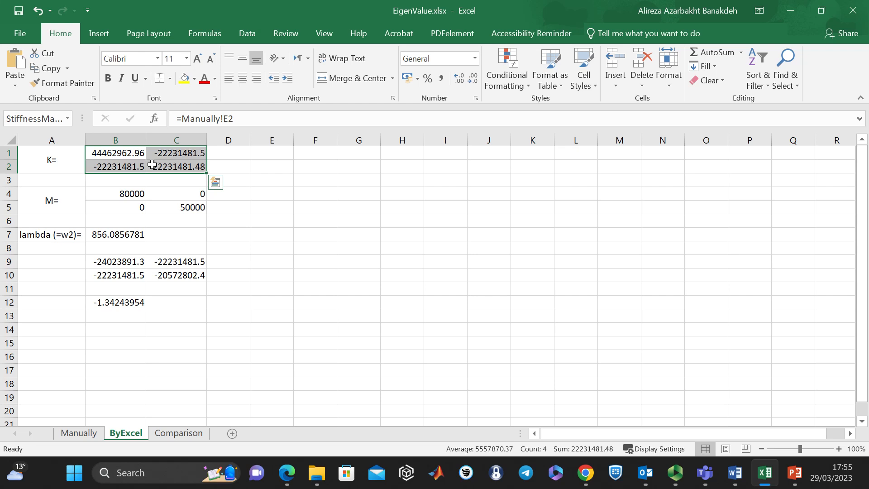
{"action": "left_click", "coordinate": [130, 153]}
{"action": "left_click", "coordinate": [161, 153]}
{"action": "left_click", "coordinate": [164, 167]}
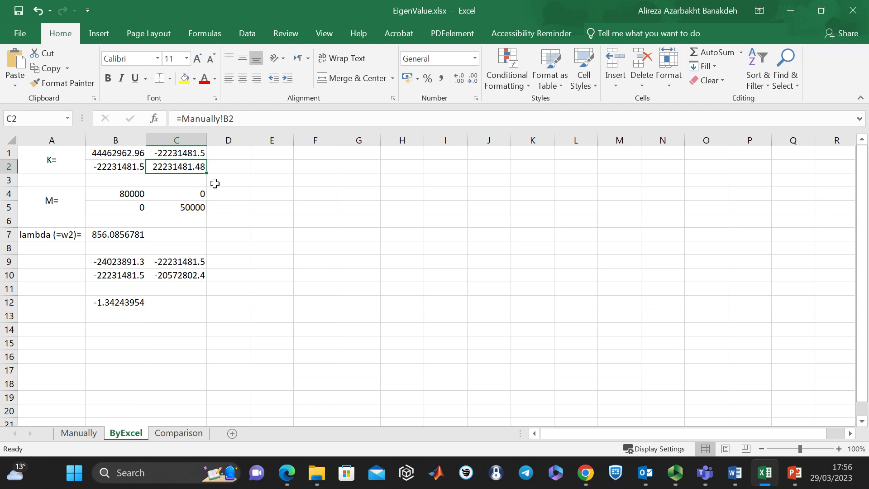
{"action": "left_click", "coordinate": [121, 153]}
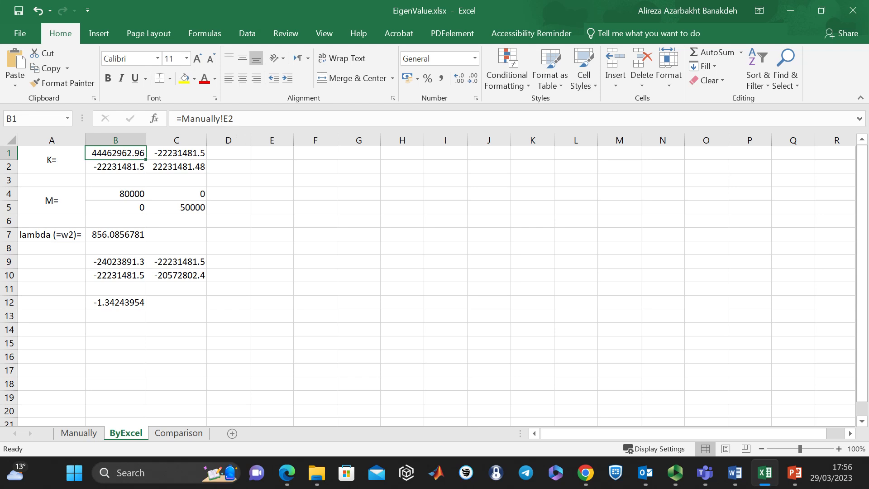
{"action": "left_click", "coordinate": [77, 434]}
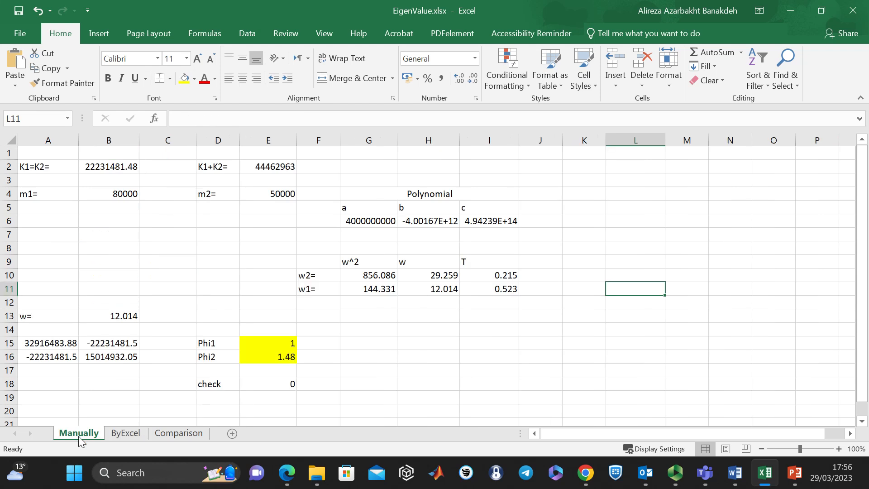
{"action": "left_click", "coordinate": [277, 167]}
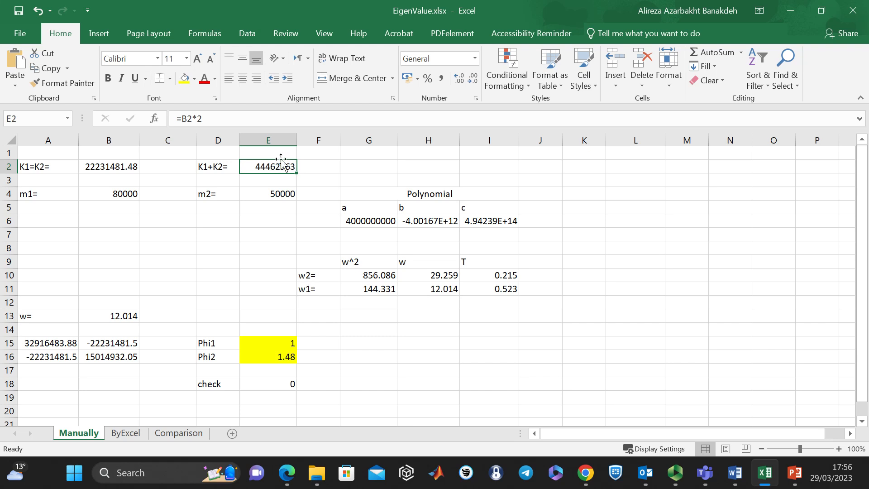
{"action": "left_click", "coordinate": [125, 434]}
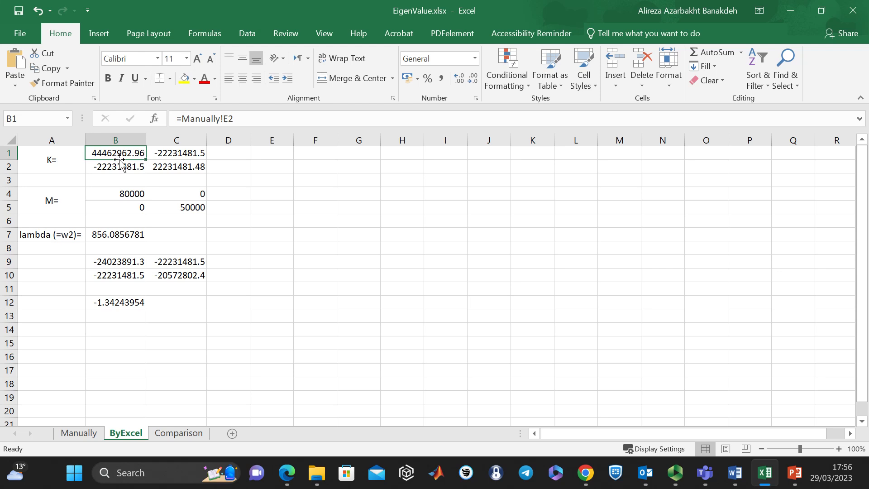
- Check the range names assigned to the stiffness matrix in B1:C2 and the mass matrix in B4:C5
{"action": "left_click_drag", "start_coordinate": [181, 154], "coordinate": [194, 168]}
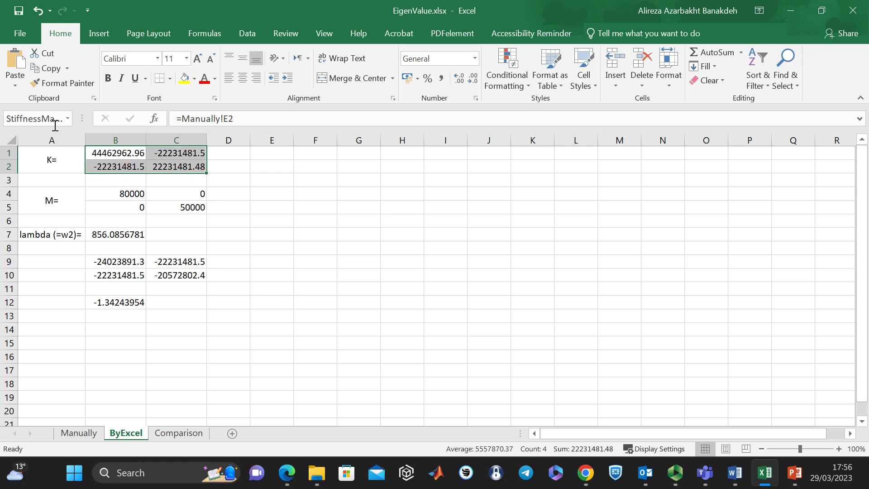
{"action": "left_click", "coordinate": [56, 117]}
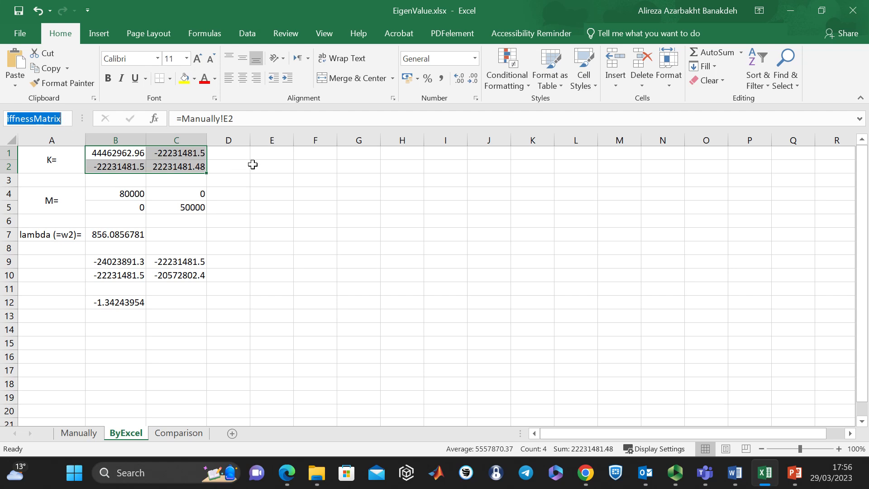
{"action": "left_click", "coordinate": [363, 181]}
{"action": "left_click_drag", "start_coordinate": [465, 164], "coordinate": [485, 182]}
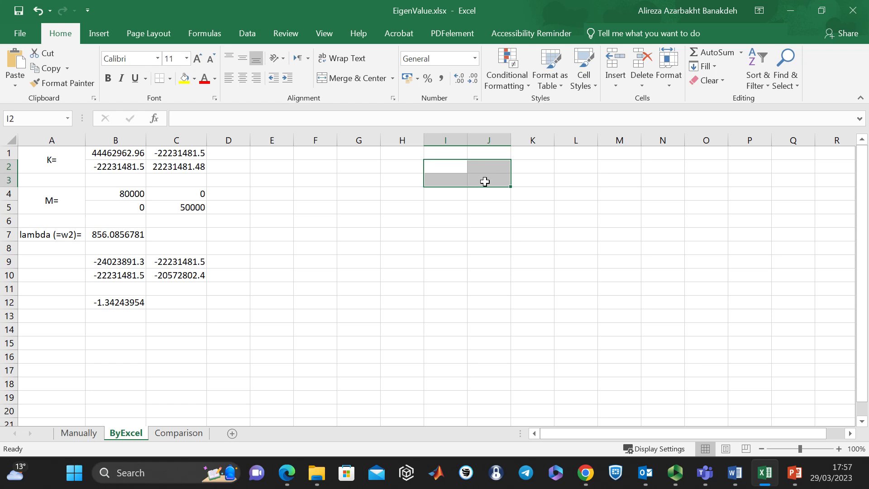
{"action": "left_click", "coordinate": [36, 117]}
{"action": "left_click", "coordinate": [411, 195]}
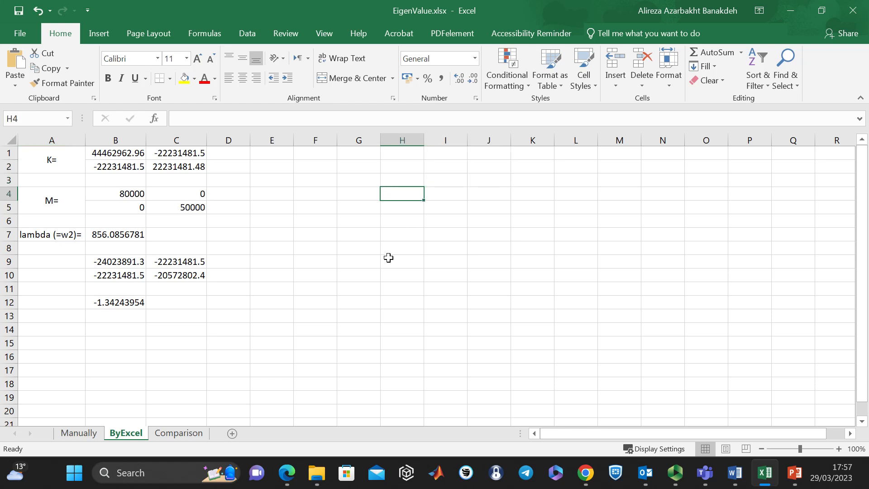
{"action": "left_click_drag", "start_coordinate": [95, 154], "coordinate": [167, 166]}
{"action": "left_click", "coordinate": [53, 117]}
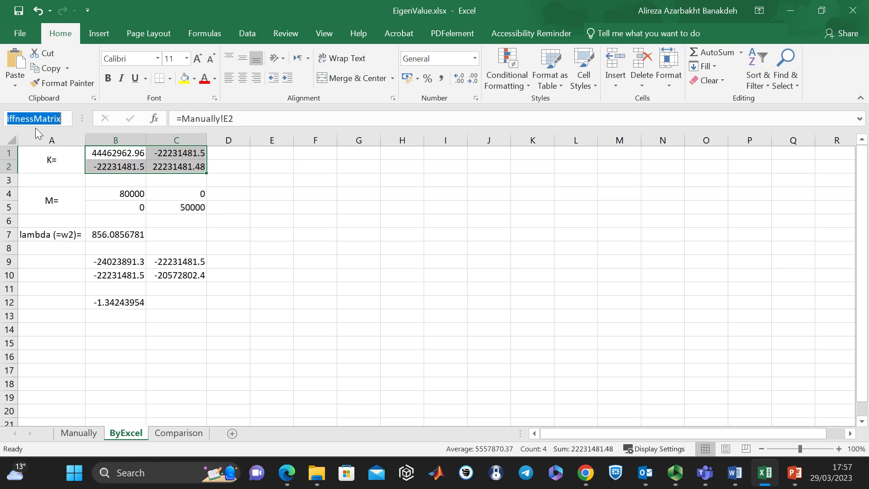
{"action": "left_click", "coordinate": [287, 165]}
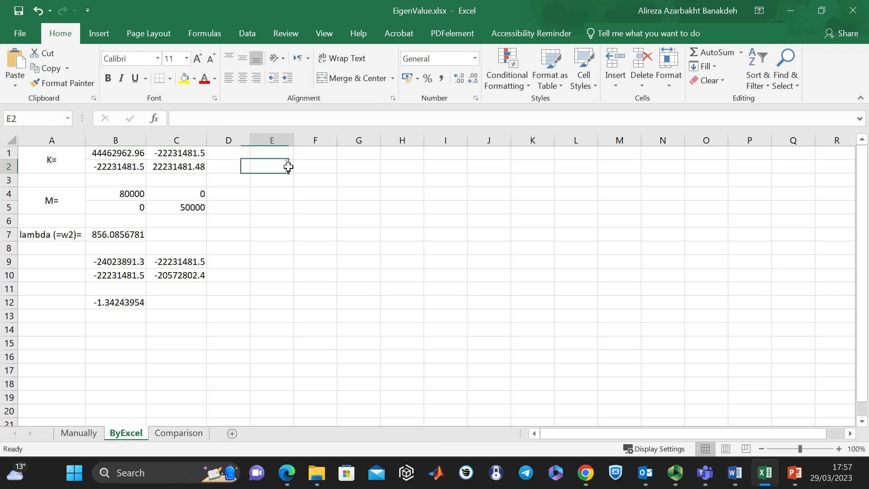
{"action": "left_click_drag", "start_coordinate": [125, 191], "coordinate": [188, 208]}
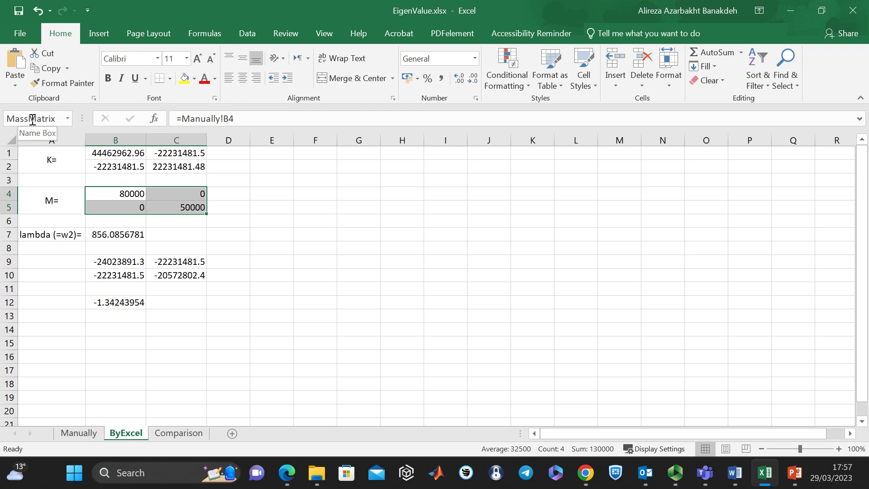
{"action": "left_click", "coordinate": [306, 231]}
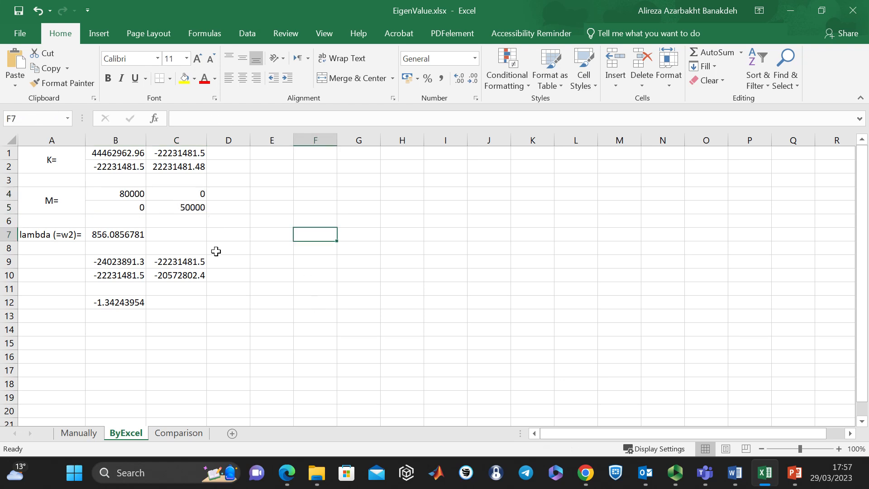
- Set the lambda value in cell B7 to 0
{"action": "left_click", "coordinate": [52, 238]}
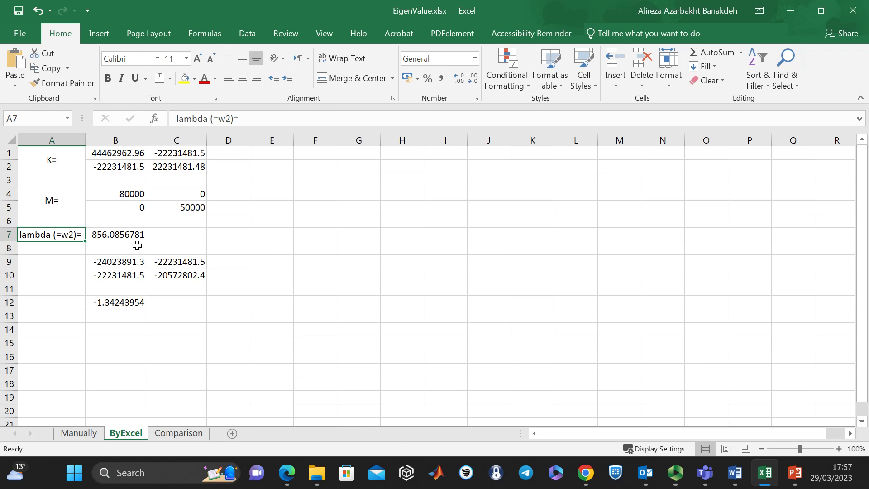
{"action": "left_click", "coordinate": [109, 235]}
{"action": "type", "text": "0"}
{"action": "key", "text": "Return"}
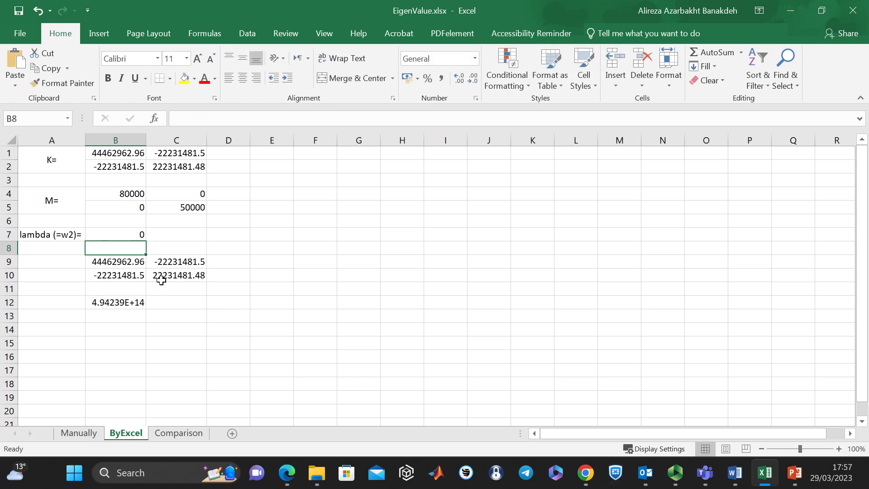
{"action": "left_click", "coordinate": [130, 234]}
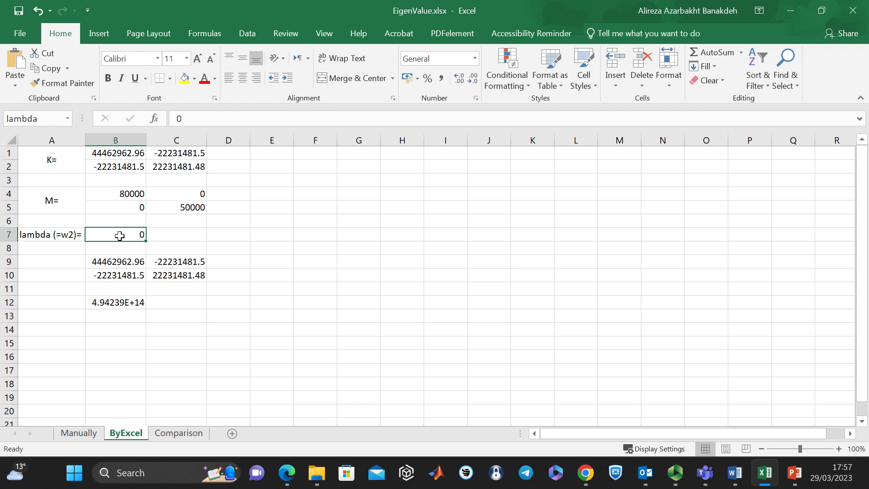
- Copy the text of the array formula in B9:C10 and leave the cells without changing the array
{"action": "left_click", "coordinate": [128, 259]}
{"action": "left_click_drag", "start_coordinate": [128, 259], "coordinate": [181, 275]}
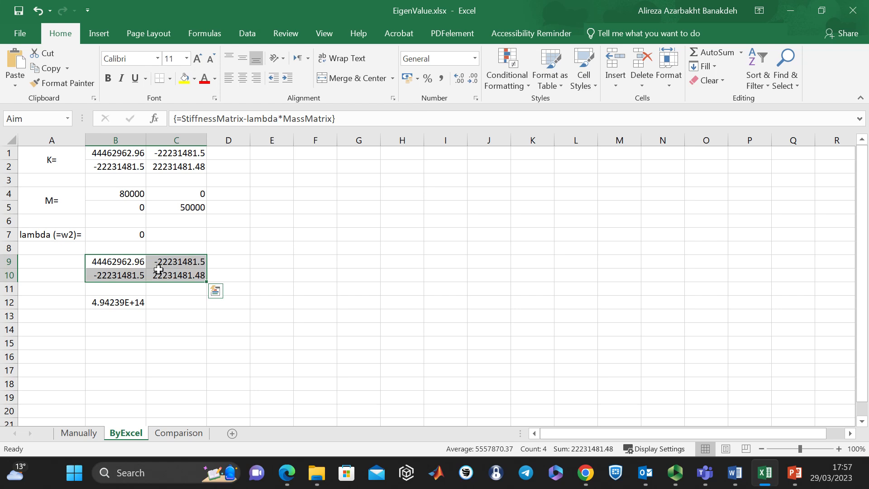
{"action": "left_click", "coordinate": [265, 249]}
{"action": "left_click_drag", "start_coordinate": [129, 263], "coordinate": [179, 275]}
{"action": "left_click", "coordinate": [373, 116]}
{"action": "left_click_drag", "start_coordinate": [373, 116], "coordinate": [175, 119]}
{"action": "right_click", "coordinate": [202, 114]}
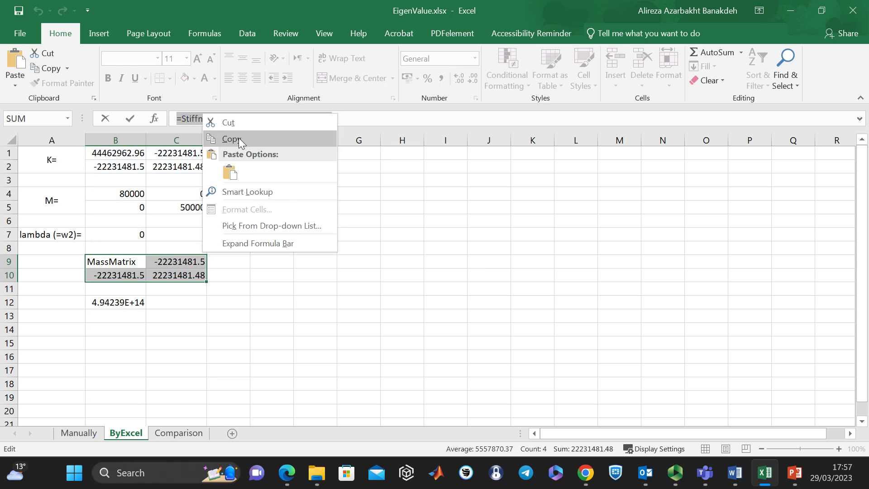
{"action": "left_click", "coordinate": [249, 139]}
{"action": "left_click", "coordinate": [390, 233]}
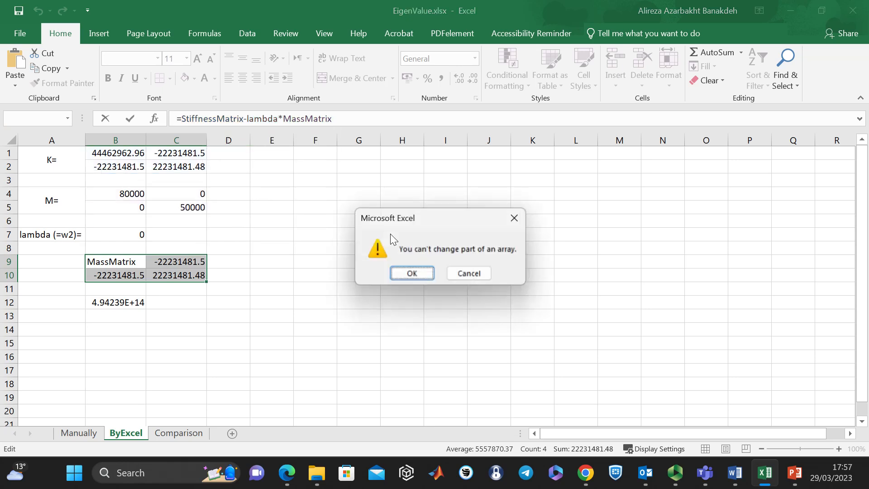
{"action": "key", "text": "Escape"}
{"action": "left_click", "coordinate": [310, 270]}
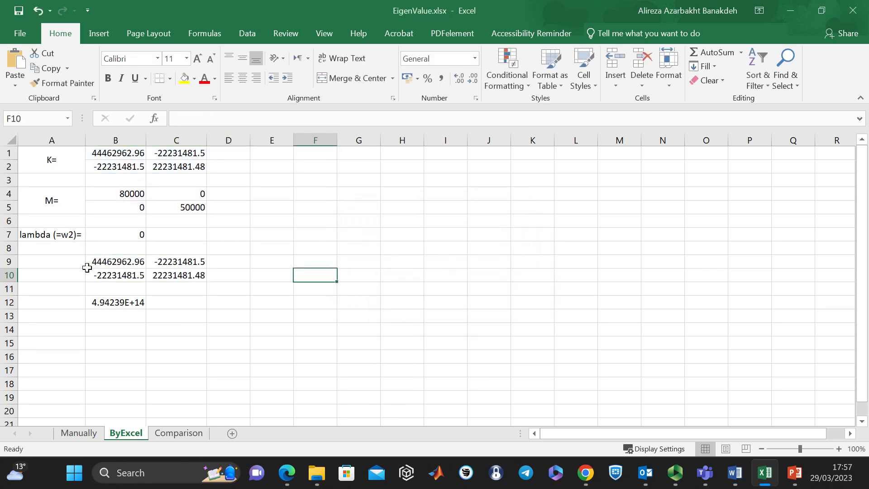
- Clear the contents of B8:D10, including the array formula in B9:C10
{"action": "left_click_drag", "start_coordinate": [101, 248], "coordinate": [232, 268]}
{"action": "key", "text": "Delete"}
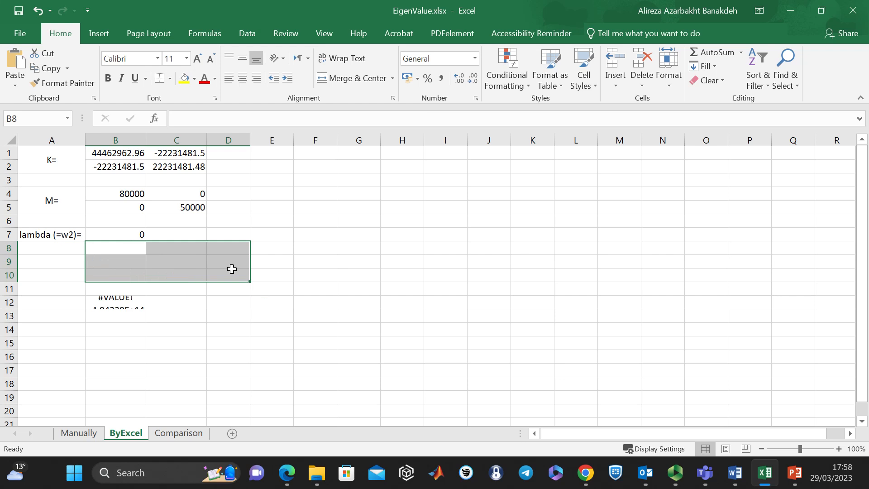
{"action": "left_click", "coordinate": [232, 272]}
- Enter the array formula =StiffnessMatrix-lambda*MassMatrix across the range B9:C10
{"action": "left_click_drag", "start_coordinate": [127, 262], "coordinate": [165, 272]}
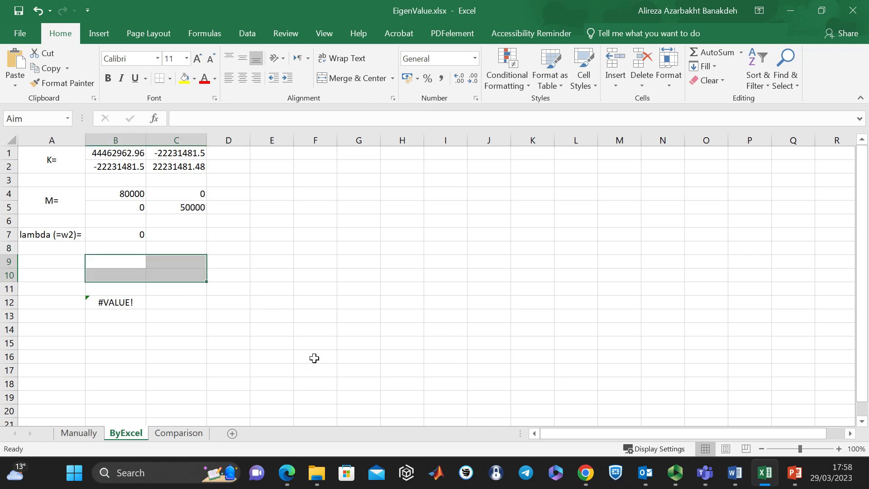
{"action": "left_click", "coordinate": [237, 120]}
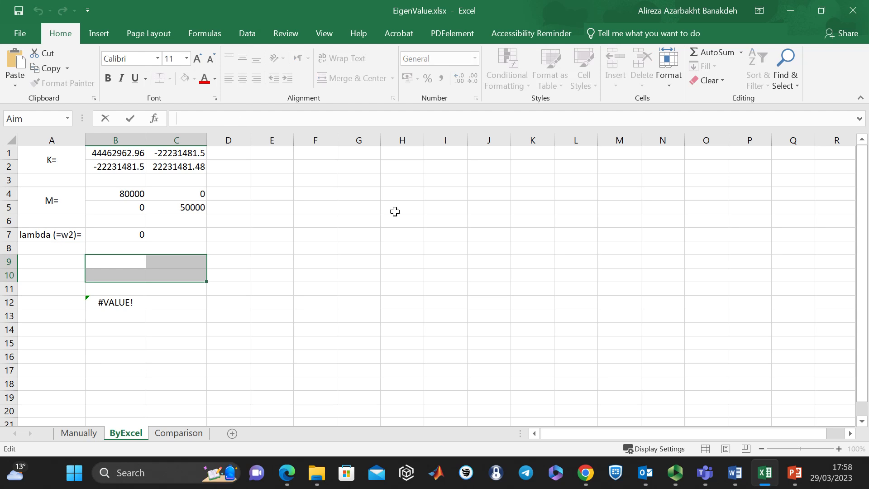
{"action": "type", "text": "=StiffnessMatrix-lambda*MassMatrix"}
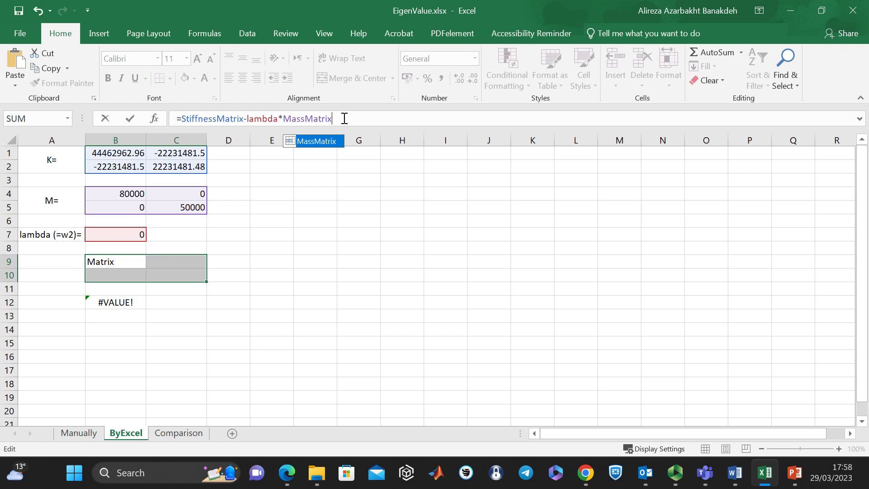
{"action": "key", "text": "ctrl+shift+Return"}
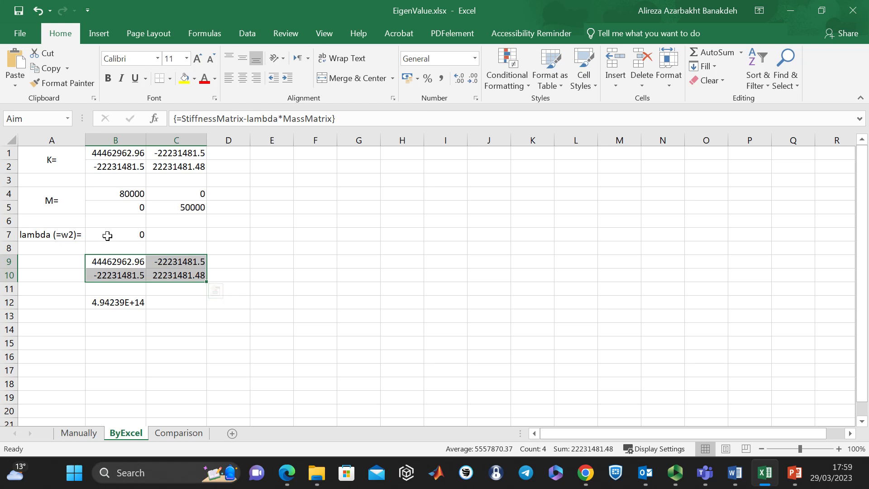
- Examine the determinant formula in B12 and the range name of the matrix in B9:C10 that it refers to
{"action": "left_click", "coordinate": [117, 303]}
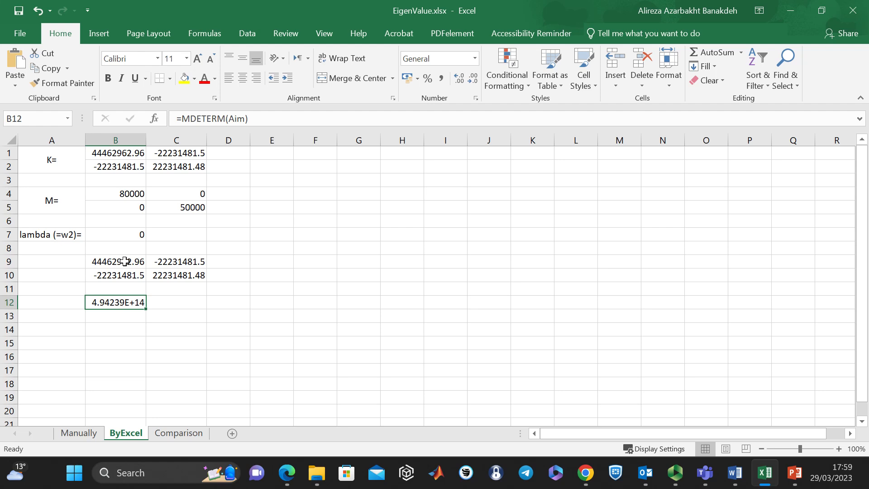
{"action": "left_click_drag", "start_coordinate": [122, 262], "coordinate": [194, 274]}
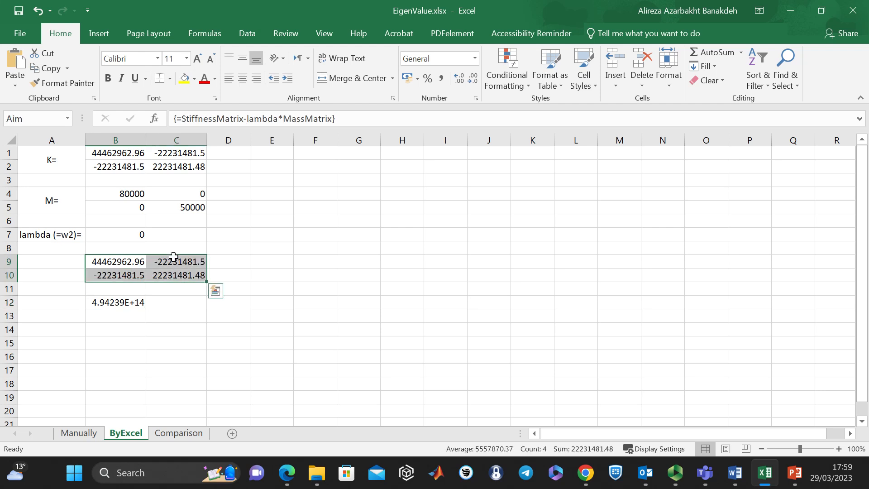
{"action": "left_click", "coordinate": [48, 119]}
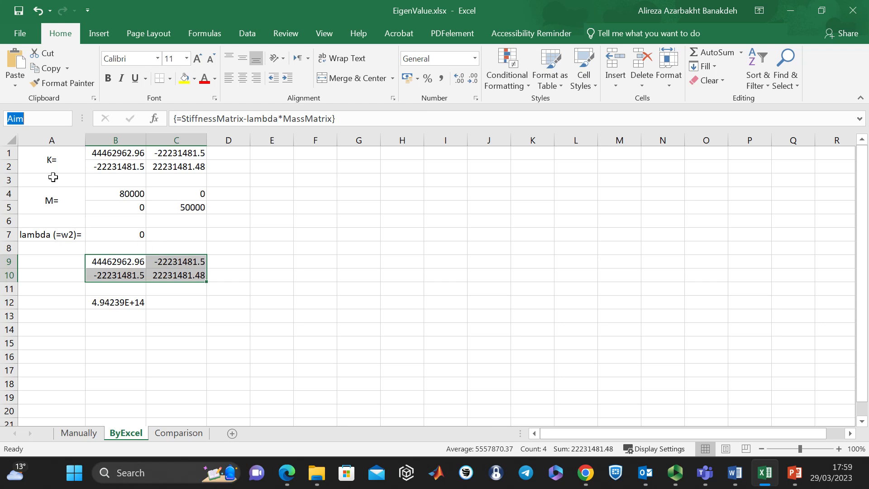
{"action": "left_click", "coordinate": [114, 303]}
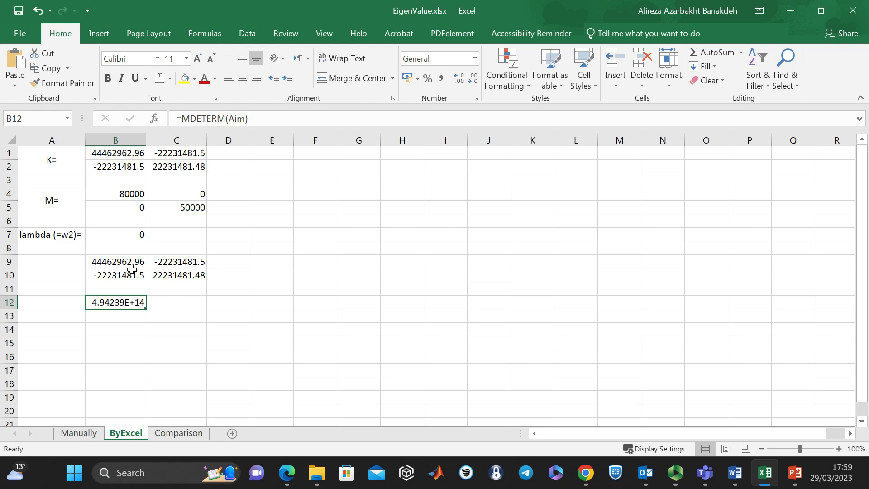
{"action": "left_click_drag", "start_coordinate": [130, 262], "coordinate": [199, 275]}
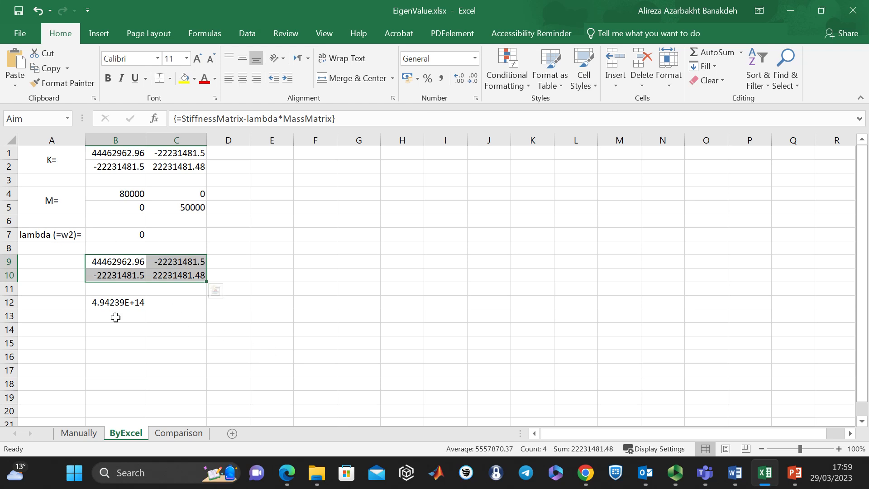
- Examine the determinant formula in B12, the matrix in B9:C10 it uses, and the lambda cell B7
{"action": "left_click", "coordinate": [126, 299]}
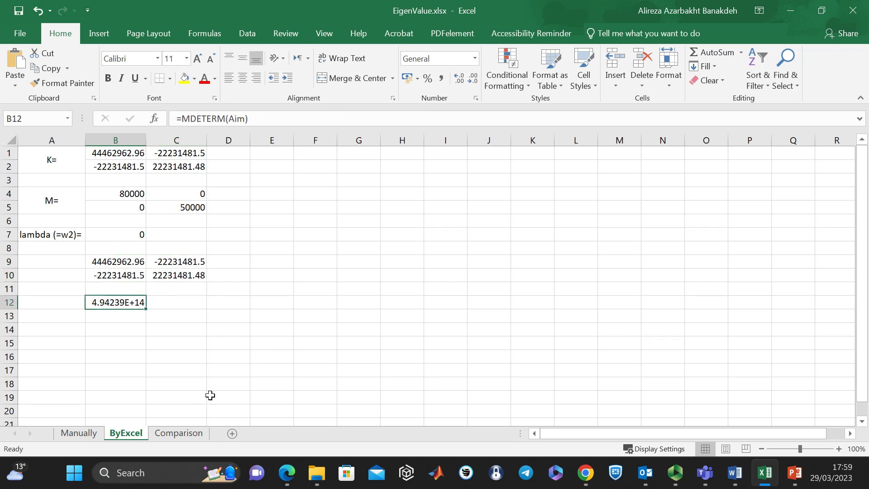
{"action": "left_click_drag", "start_coordinate": [128, 261], "coordinate": [195, 276]}
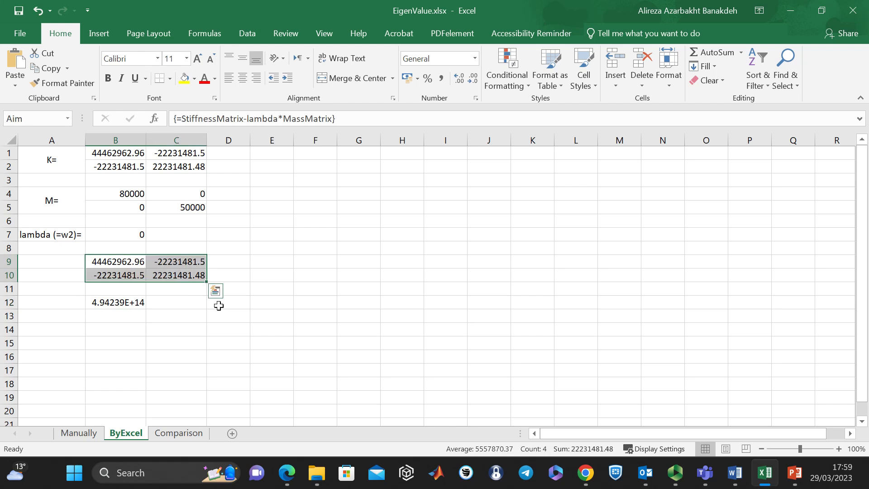
{"action": "left_click", "coordinate": [137, 302]}
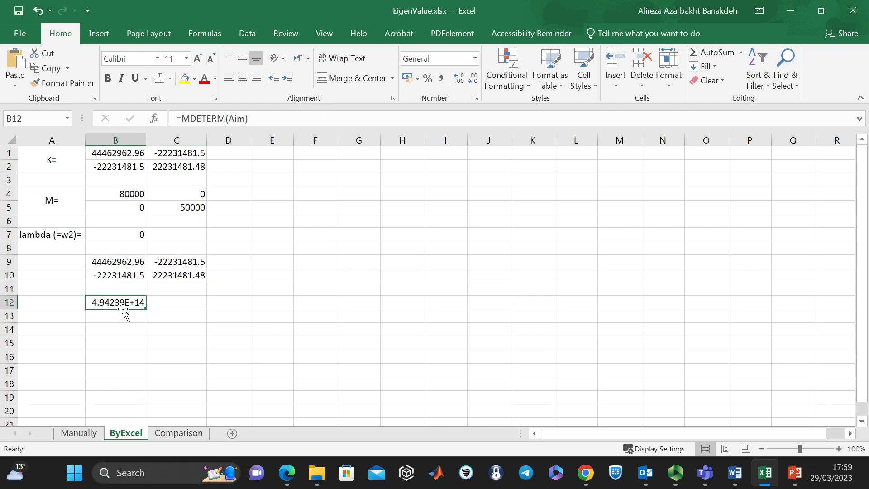
{"action": "left_click_drag", "start_coordinate": [132, 260], "coordinate": [183, 270]}
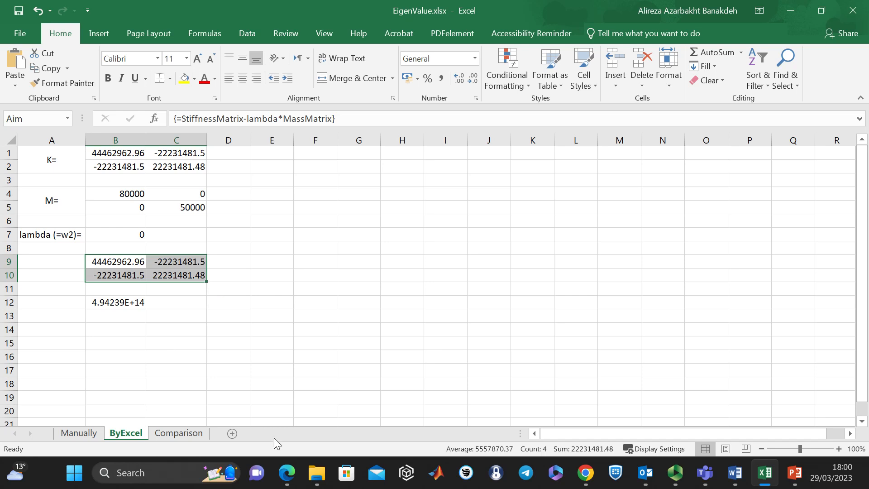
{"action": "left_click", "coordinate": [110, 233]}
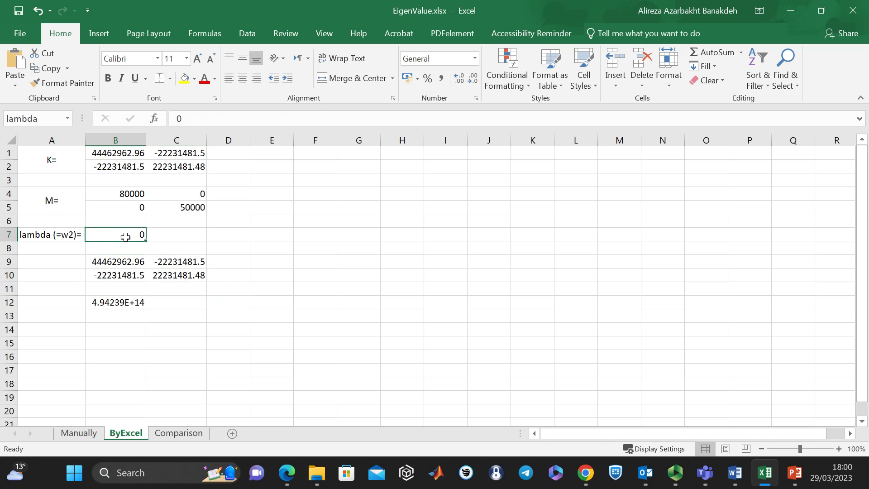
- Start a Goal Seek with the determinant cell B12 as the set cell and 0 as the target value
{"action": "left_click", "coordinate": [129, 302]}
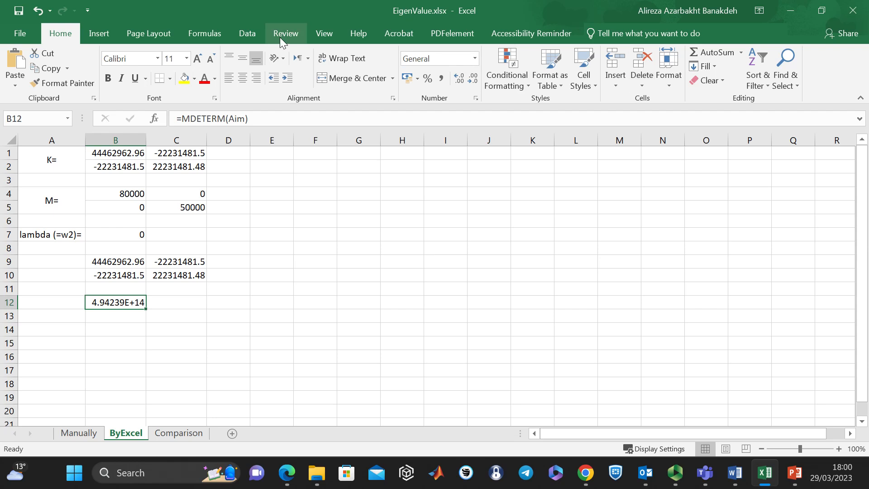
{"action": "left_click", "coordinate": [252, 31]}
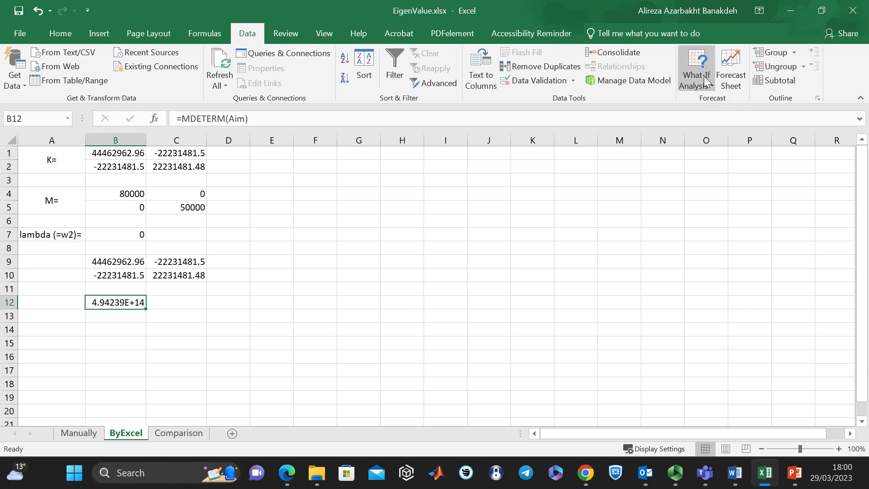
{"action": "left_click", "coordinate": [702, 89]}
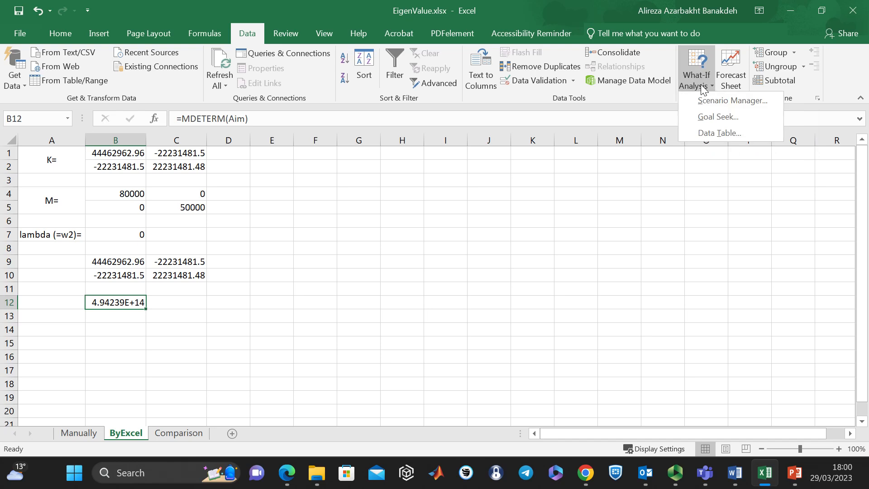
{"action": "left_click", "coordinate": [761, 118]}
{"action": "left_click_drag", "start_coordinate": [419, 155], "coordinate": [472, 171]}
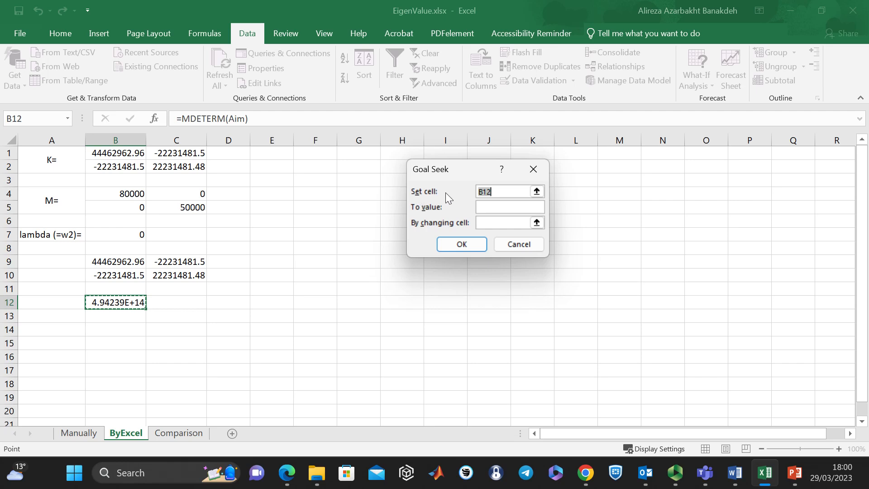
{"action": "left_click", "coordinate": [536, 191]}
{"action": "left_click", "coordinate": [136, 302]}
{"action": "key", "text": "Return"}
{"action": "left_click", "coordinate": [498, 206]}
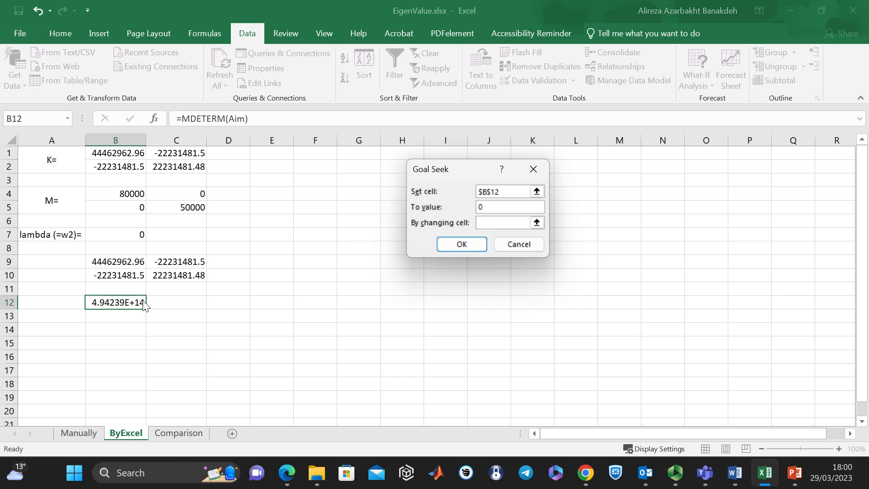
- Use the lambda cell B7 as the changing cell, run the Goal Seek and accept its solution
{"action": "left_click", "coordinate": [537, 223]}
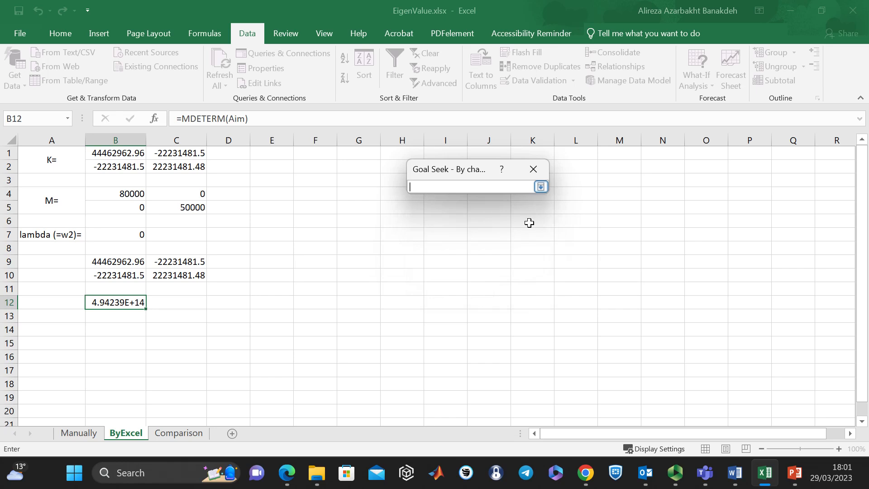
{"action": "left_click", "coordinate": [140, 236]}
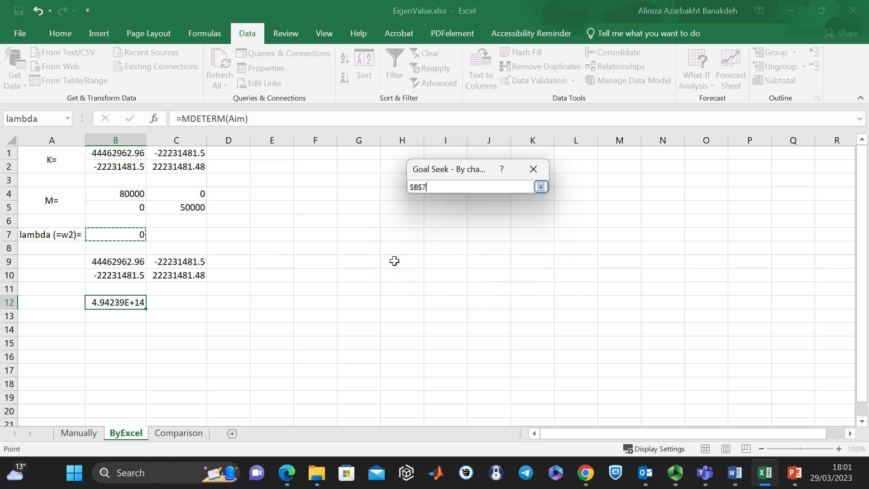
{"action": "key", "text": "Return"}
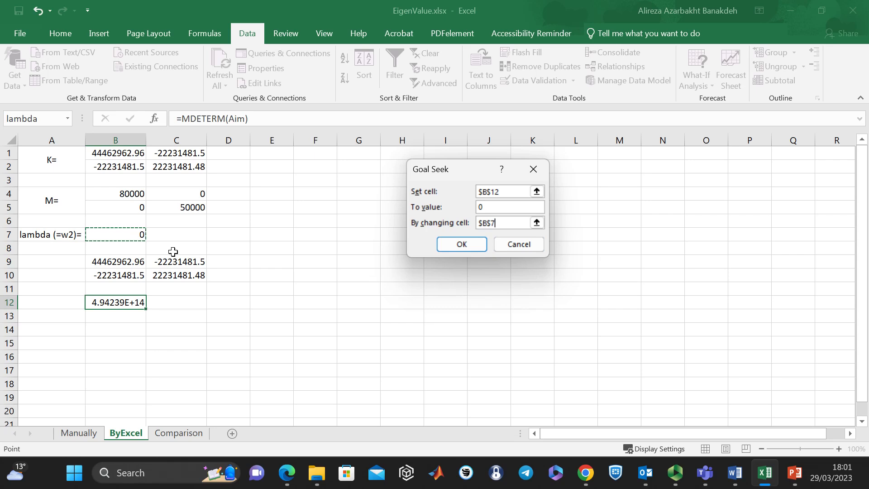
{"action": "left_click", "coordinate": [465, 245]}
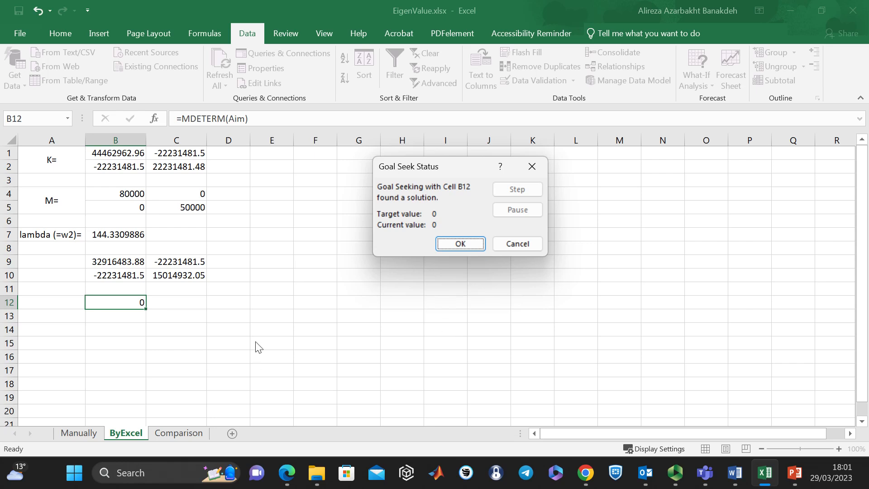
{"action": "left_click", "coordinate": [438, 245]}
- Copy the full-precision lambda value from B7
{"action": "left_click", "coordinate": [125, 235]}
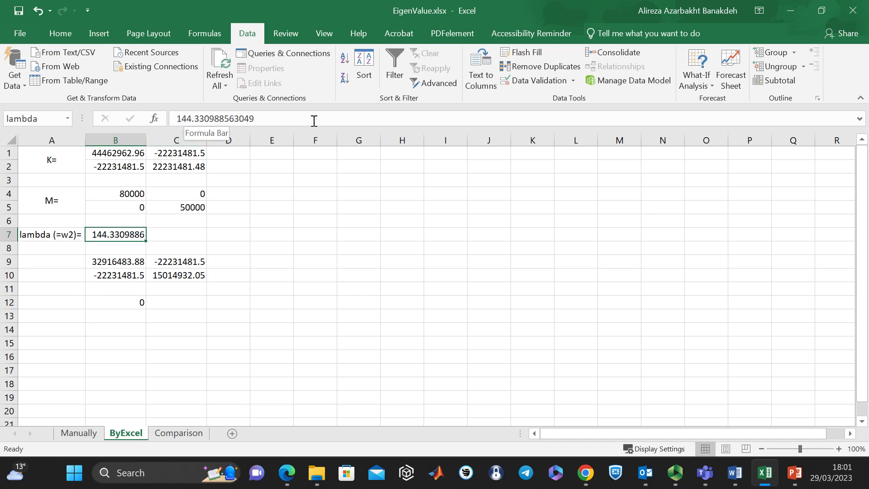
{"action": "left_click", "coordinate": [137, 302]}
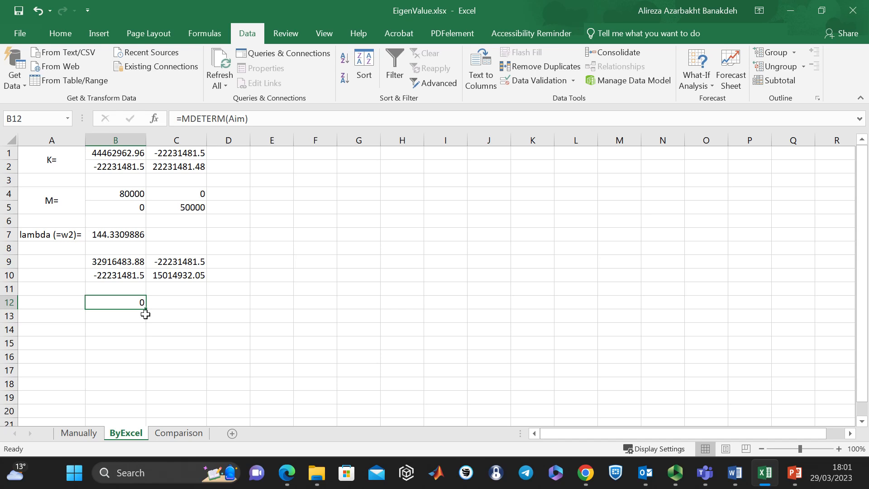
{"action": "left_click", "coordinate": [130, 235]}
{"action": "left_click_drag", "start_coordinate": [267, 117], "coordinate": [156, 118]}
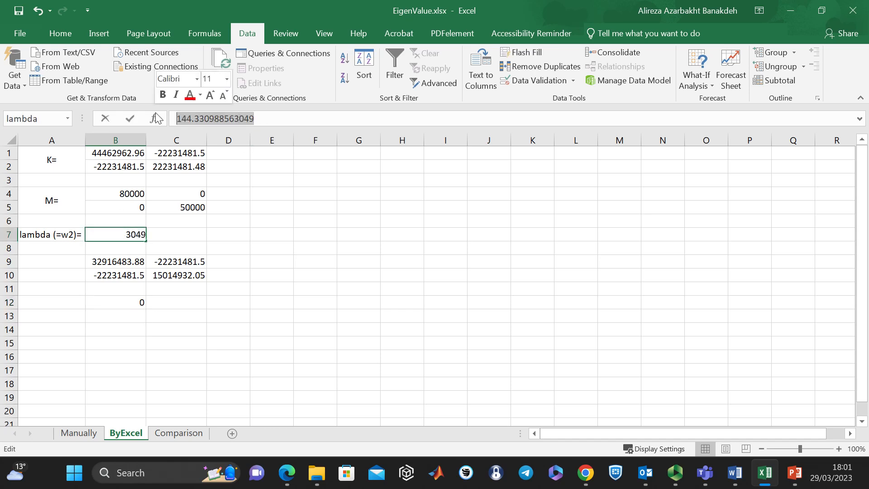
{"action": "right_click", "coordinate": [210, 118]}
{"action": "left_click", "coordinate": [239, 143]}
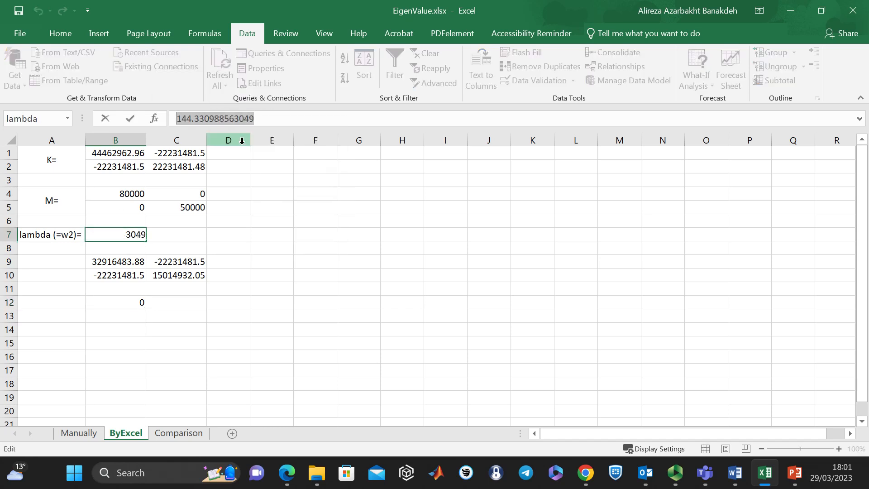
- On the Comparison sheet, examine how the Excel T1 formula in D3 computes the period from lambda, leaving the formula as it is
{"action": "left_click", "coordinate": [179, 434]}
{"action": "left_click", "coordinate": [268, 180]}
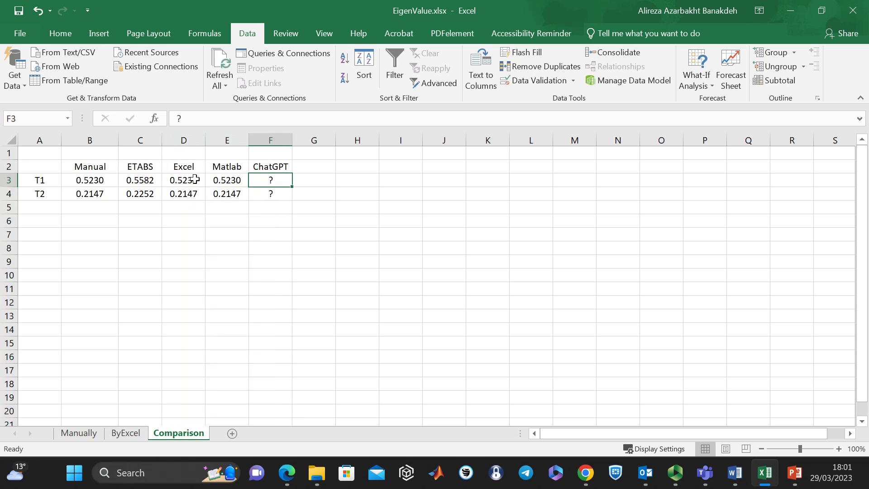
{"action": "left_click", "coordinate": [189, 181]}
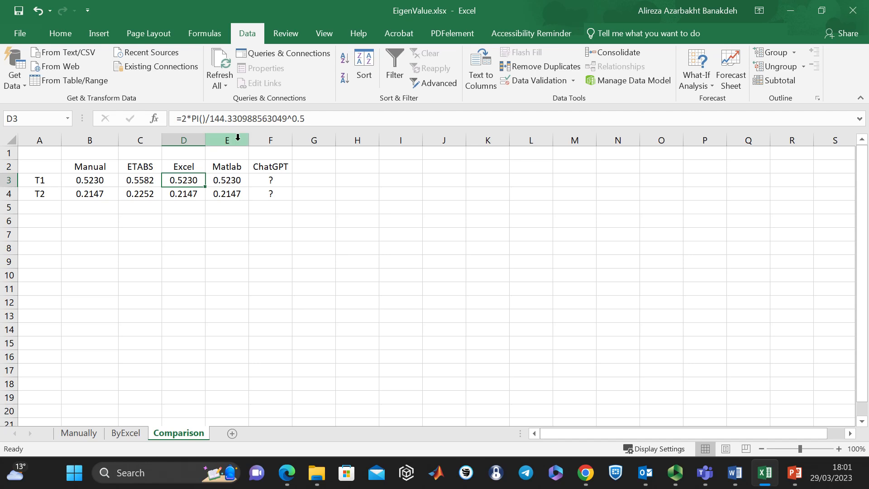
{"action": "left_click_drag", "start_coordinate": [210, 119], "coordinate": [288, 119]}
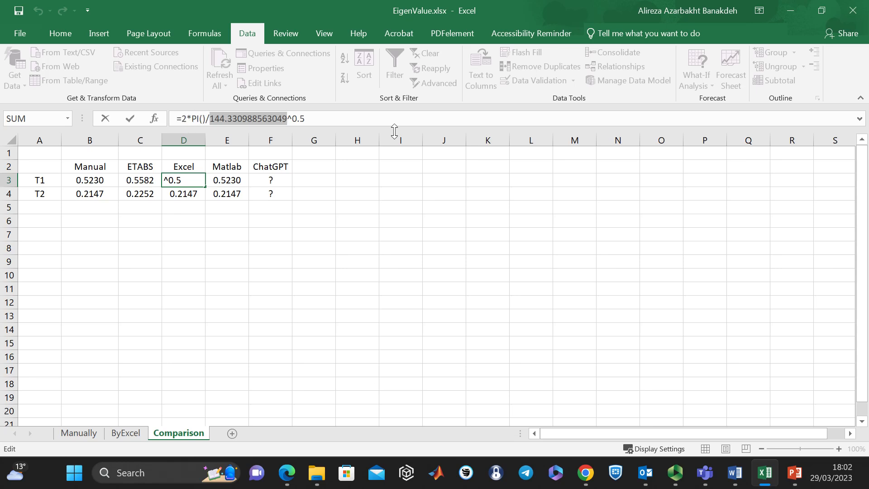
{"action": "left_click_drag", "start_coordinate": [306, 119], "coordinate": [210, 114]}
{"action": "key", "text": "Escape"}
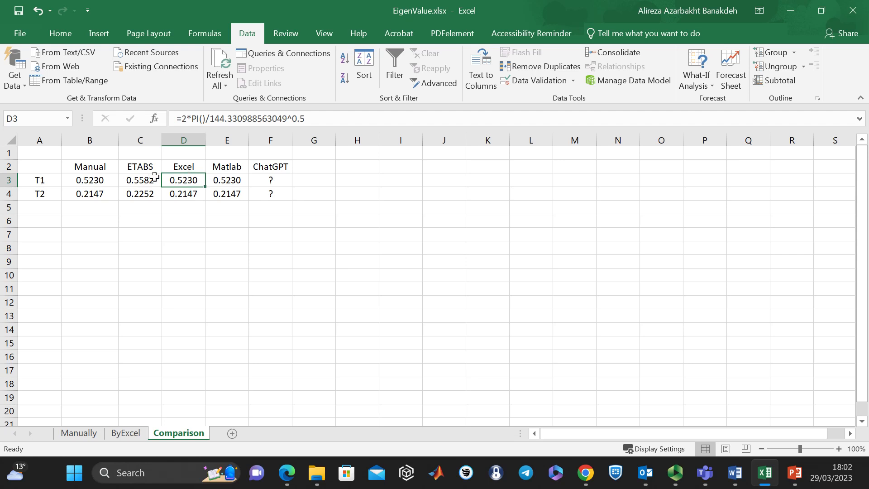
- Compare the Excel periods in D3:D4 with the manual periods in B3:B4
{"action": "left_click_drag", "start_coordinate": [190, 179], "coordinate": [193, 195]}
{"action": "key", "text": "ctrl+c"}
{"action": "left_click_drag", "start_coordinate": [100, 186], "coordinate": [100, 195]}
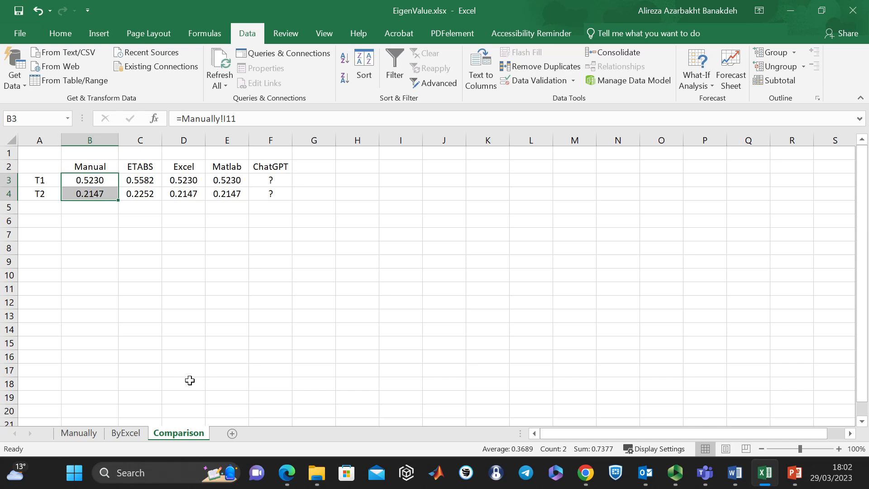
{"action": "key", "text": "ctrl+v"}
{"action": "left_click", "coordinate": [188, 181]}
{"action": "left_click_drag", "start_coordinate": [188, 180], "coordinate": [186, 194]}
{"action": "left_click_drag", "start_coordinate": [102, 182], "coordinate": [91, 195]}
- Return to the ByExcel sheet and set lambda in B7 to 0
{"action": "left_click", "coordinate": [125, 433]}
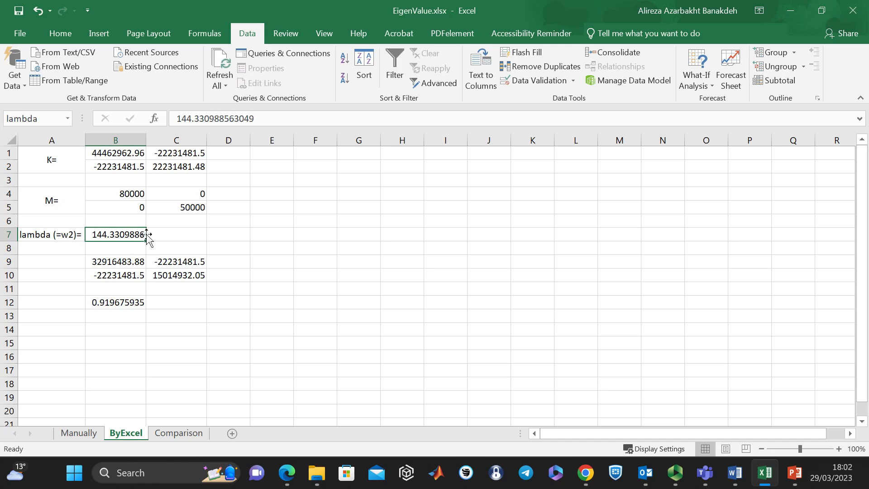
{"action": "type", "text": "0"}
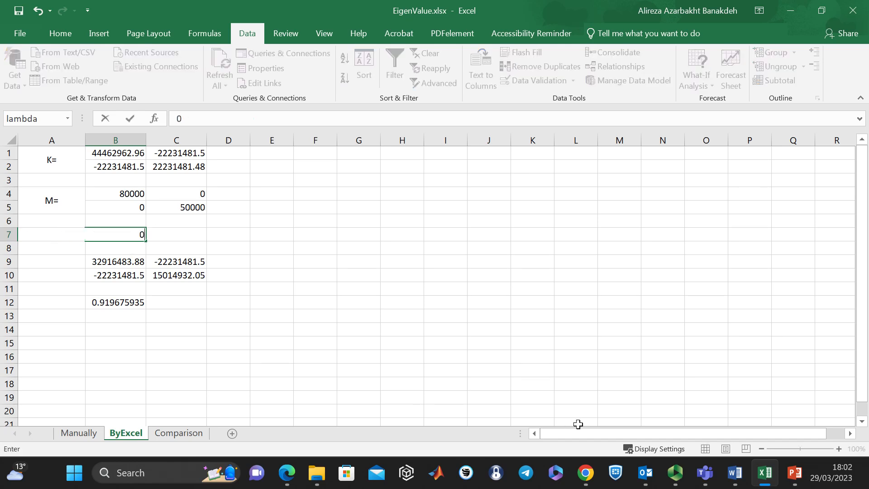
{"action": "key", "text": "Return"}
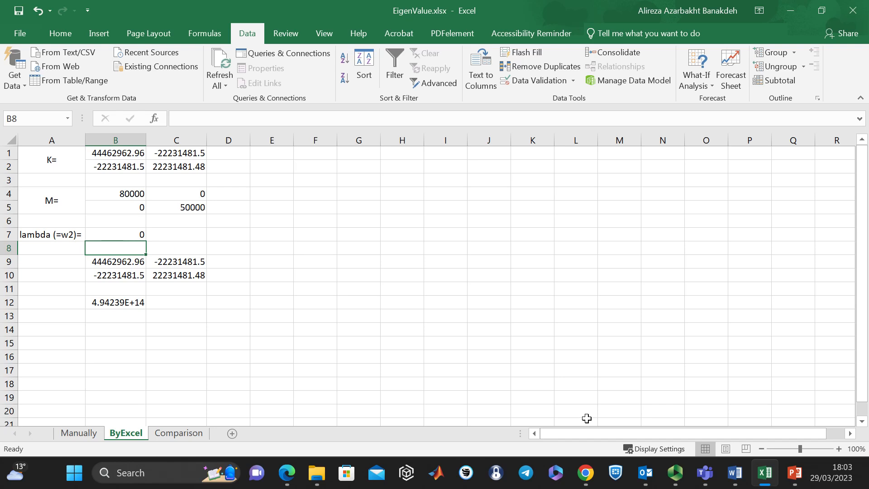
{"action": "left_click", "coordinate": [704, 80]}
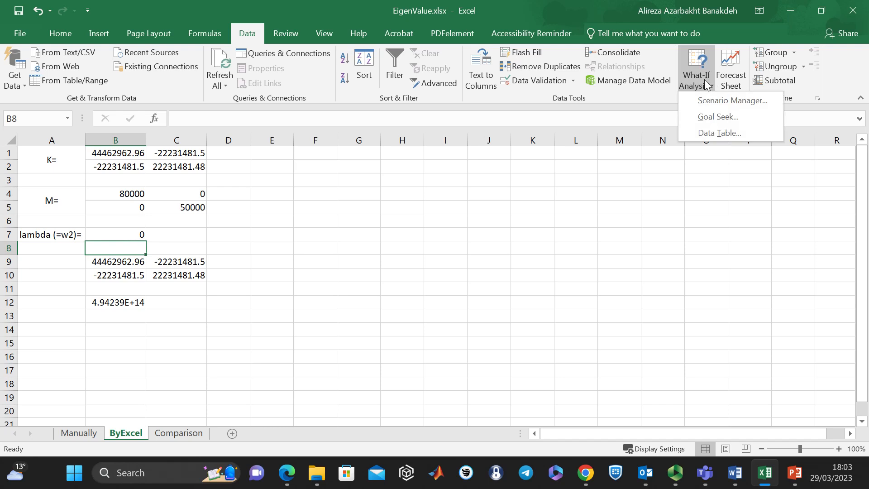
{"action": "left_click", "coordinate": [713, 116]}
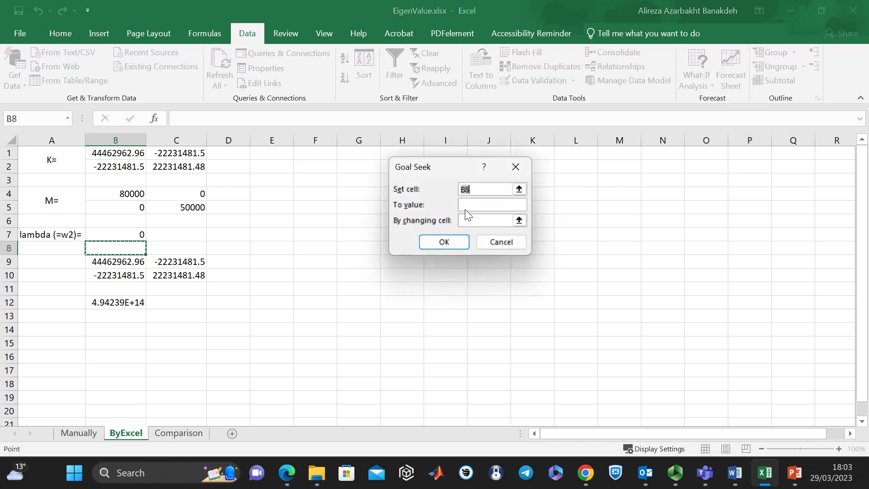
{"action": "key", "text": "Escape"}
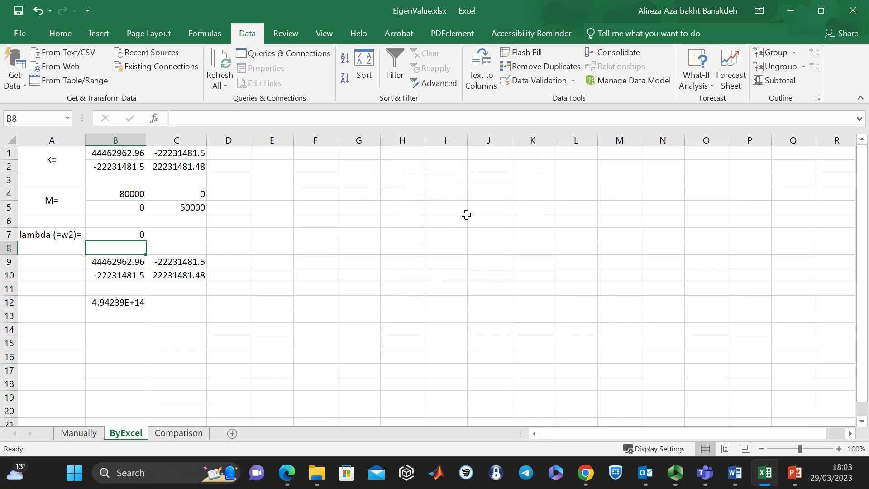
- Set the starting value of lambda in B7 to 1000
{"action": "left_click", "coordinate": [144, 234]}
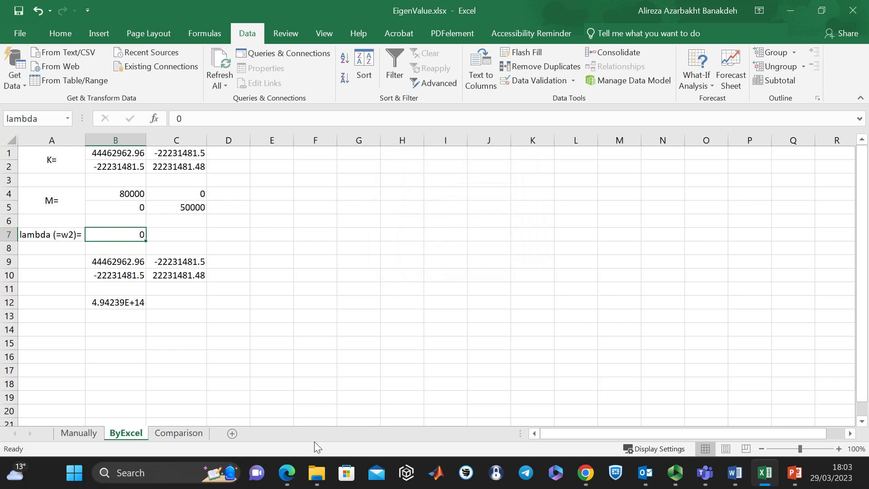
{"action": "type", "text": "1000"}
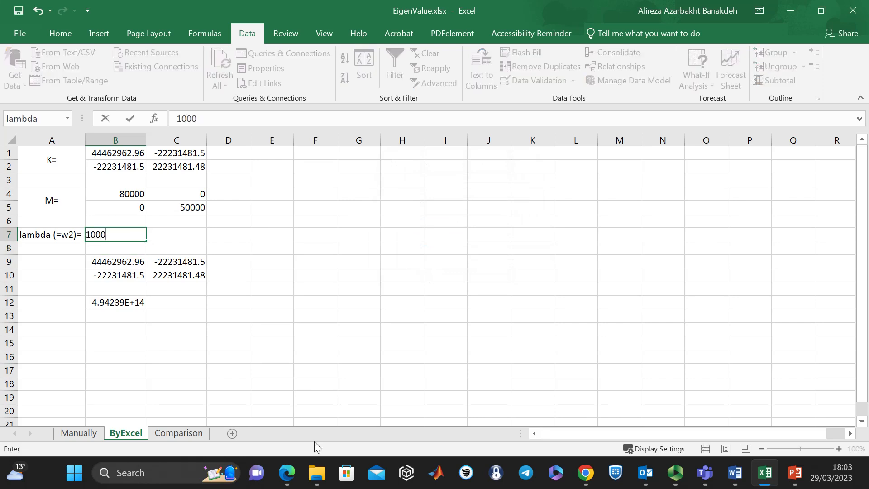
{"action": "key", "text": "Return"}
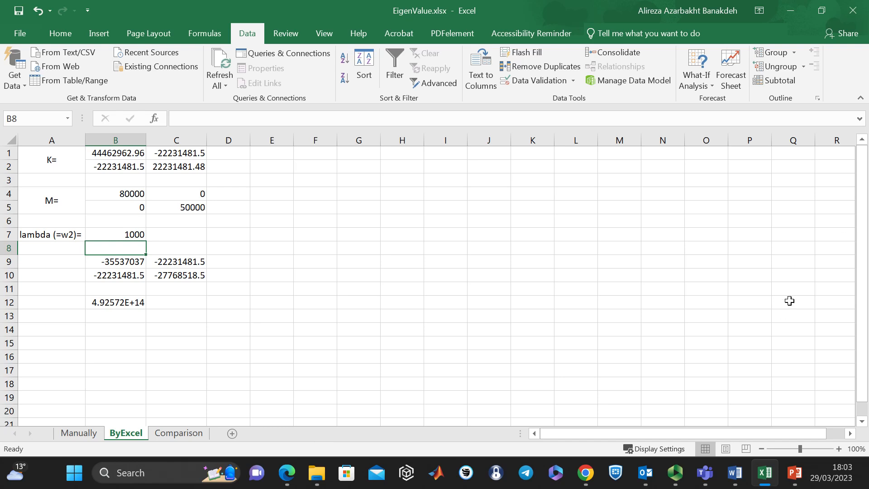
- Run Goal Seek to bring the determinant in B12 to 0 by changing lambda in B7, and keep the result
{"action": "left_click", "coordinate": [702, 86]}
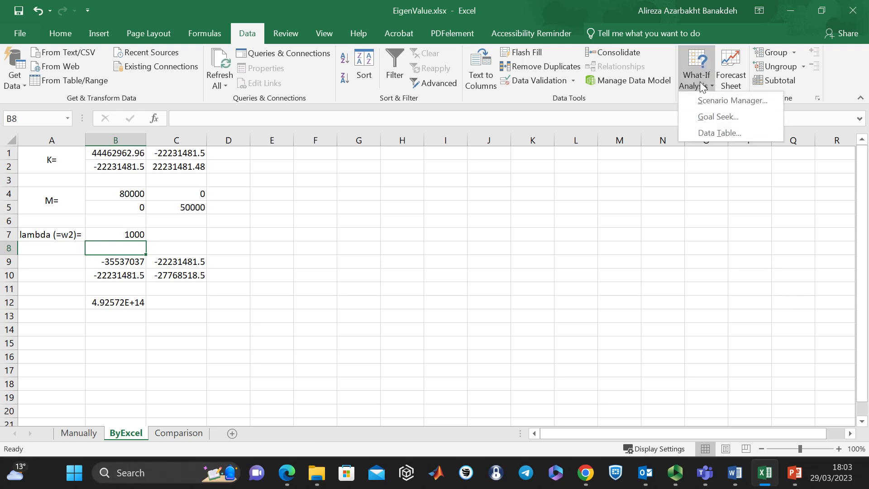
{"action": "left_click", "coordinate": [712, 115]}
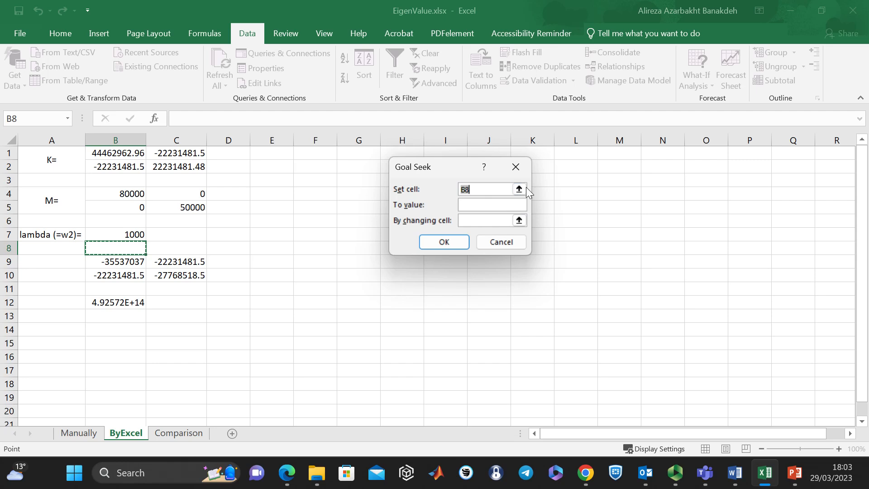
{"action": "left_click", "coordinate": [519, 189]}
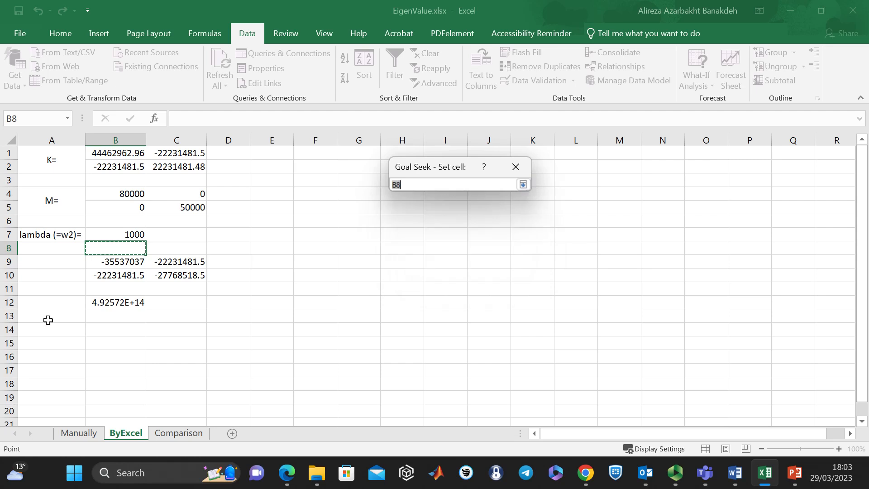
{"action": "left_click", "coordinate": [134, 304]}
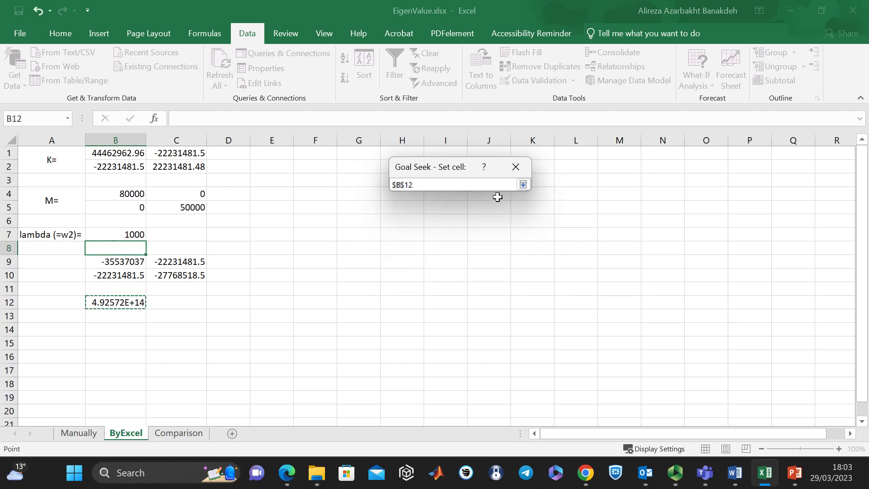
{"action": "left_click", "coordinate": [524, 184]}
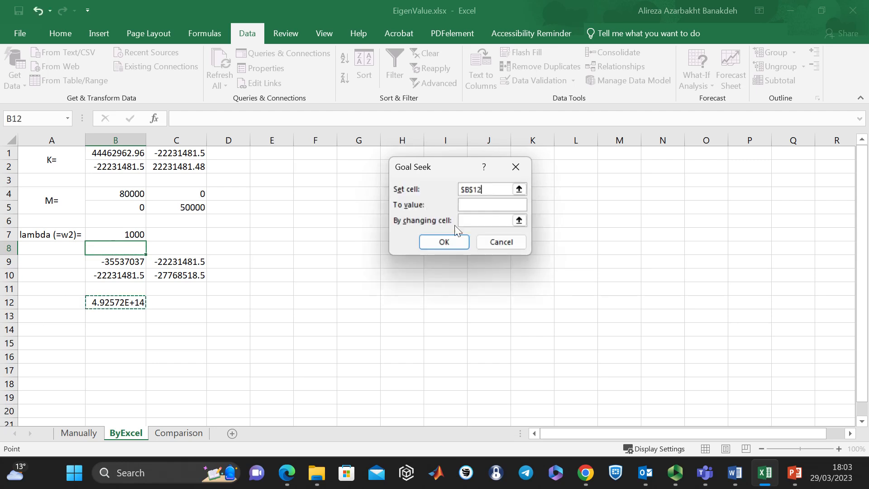
{"action": "left_click", "coordinate": [484, 204]}
{"action": "type", "text": "0"}
{"action": "left_click", "coordinate": [519, 221]}
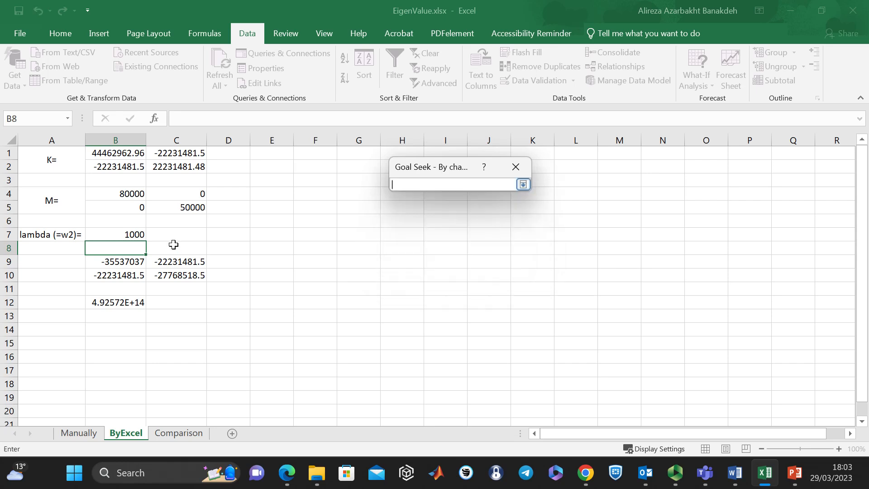
{"action": "left_click", "coordinate": [141, 237]}
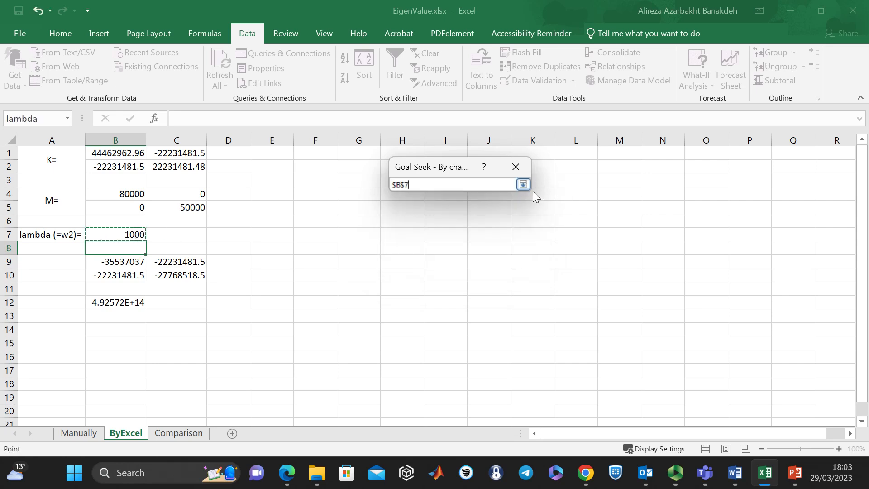
{"action": "key", "text": "Return"}
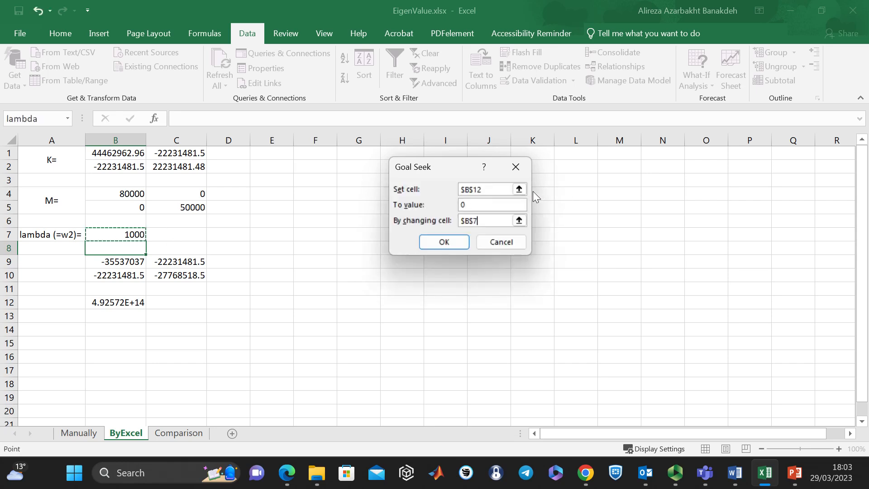
{"action": "left_click", "coordinate": [452, 241]}
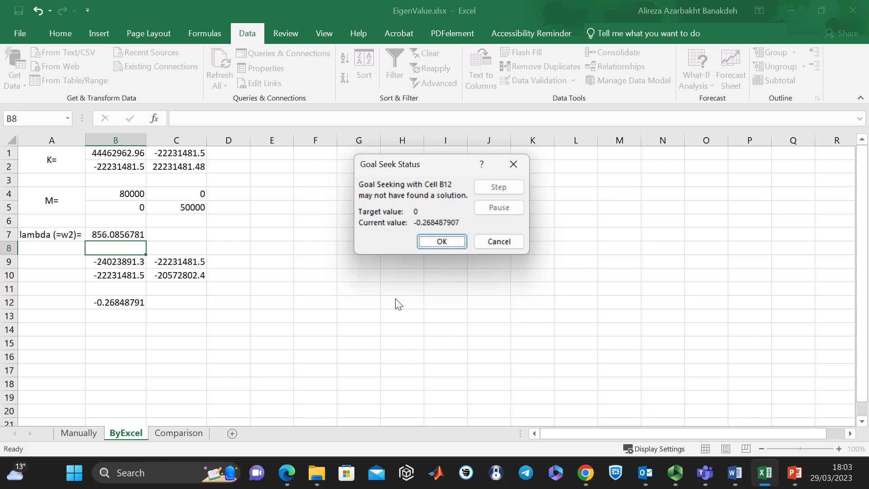
{"action": "left_click", "coordinate": [442, 242]}
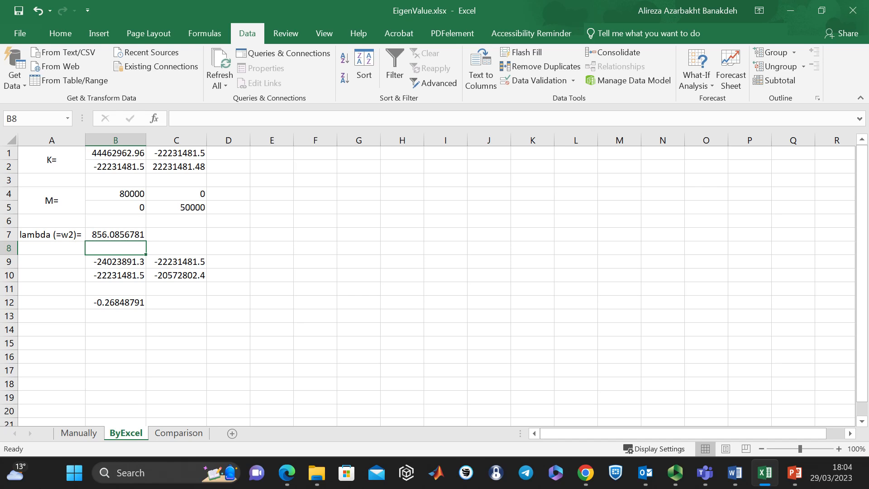
- Examine the lambda value found in B7 and the determinant in B12
{"action": "left_click", "coordinate": [108, 239]}
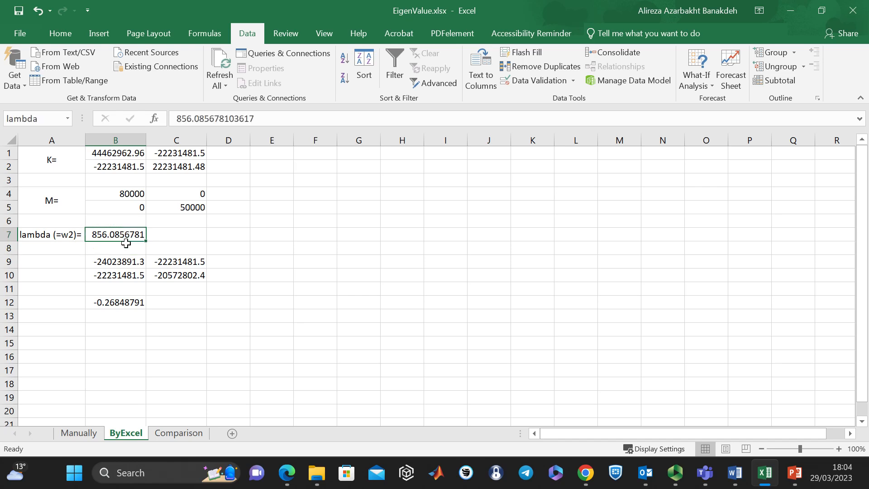
{"action": "left_click", "coordinate": [119, 304]}
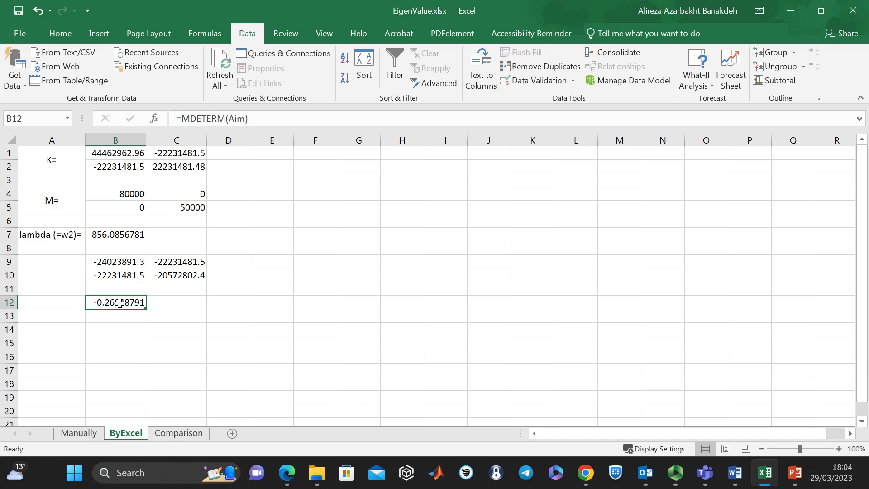
{"action": "left_click", "coordinate": [115, 234]}
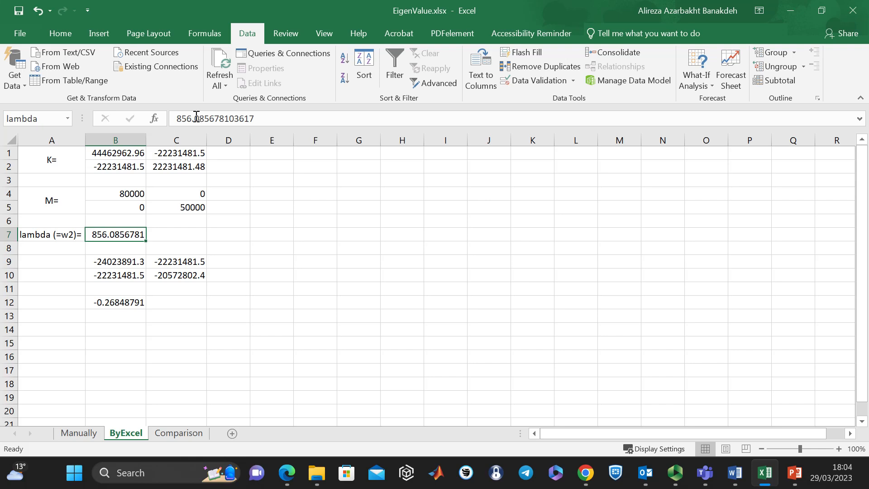
- On the Comparison sheet, examine how the Excel T2 formula in D4 uses the second lambda, leaving the formula as it is
{"action": "left_click", "coordinate": [177, 432]}
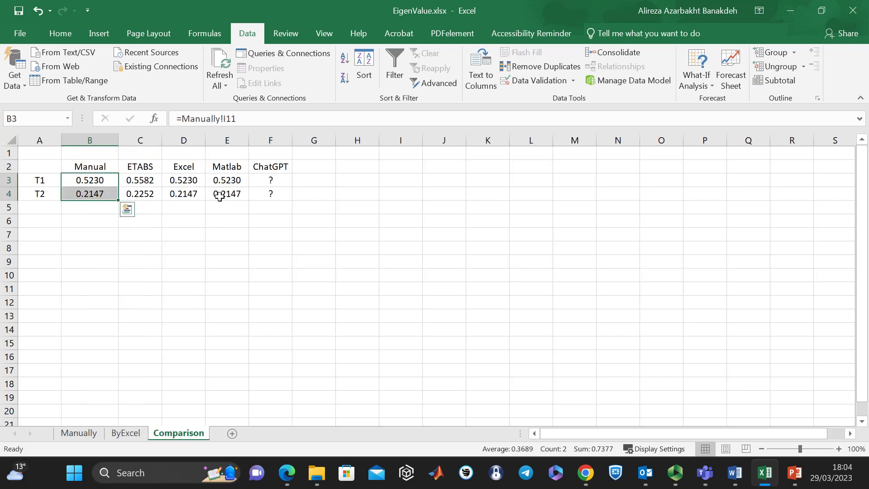
{"action": "left_click", "coordinate": [189, 192]}
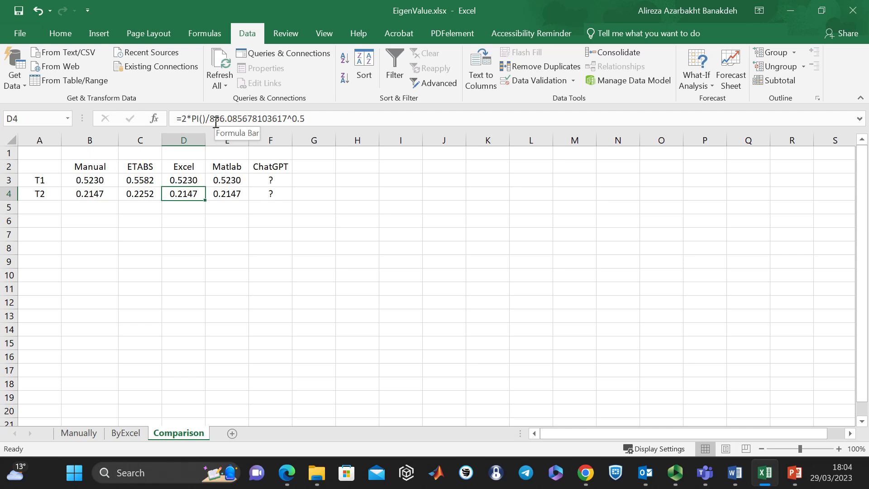
{"action": "left_click_drag", "start_coordinate": [287, 118], "coordinate": [209, 118]}
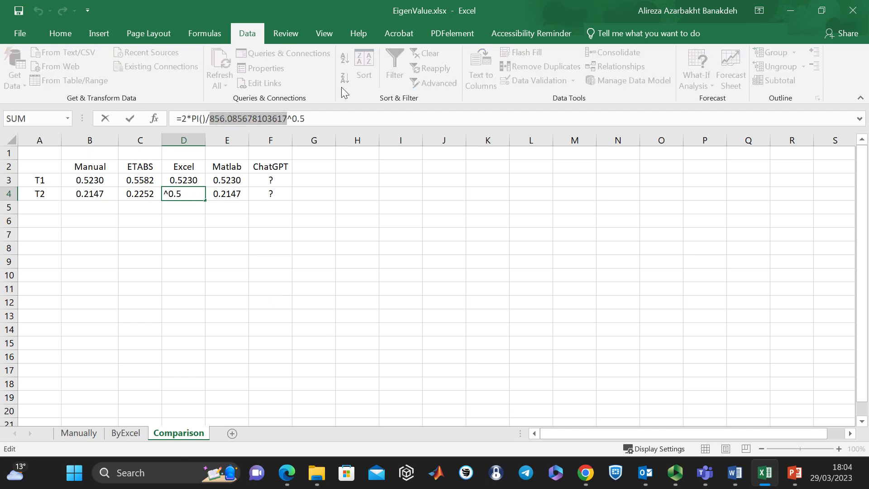
{"action": "left_click_drag", "start_coordinate": [310, 117], "coordinate": [210, 118]}
{"action": "key", "text": "Escape"}
- Compare the Excel periods in D3:D4 with the manual periods in B3:B4 and return to the ByExcel sheet
{"action": "left_click_drag", "start_coordinate": [183, 179], "coordinate": [185, 192]}
{"action": "left_click_drag", "start_coordinate": [89, 180], "coordinate": [86, 193]}
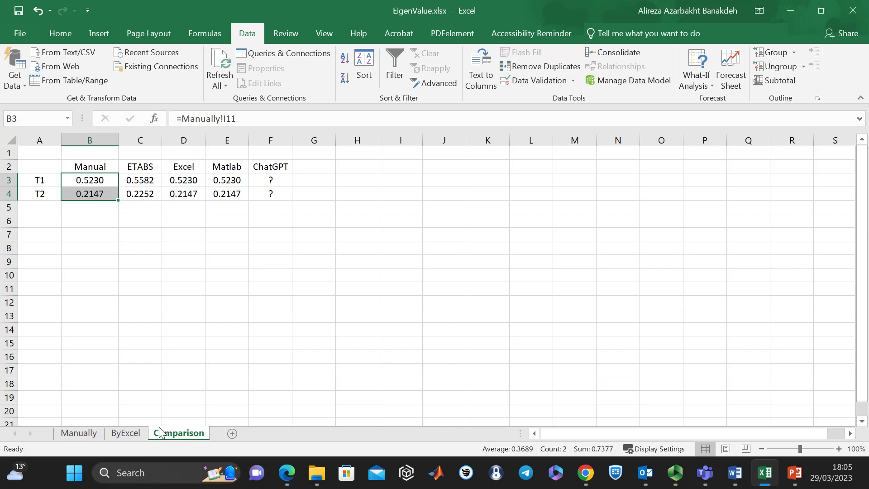
{"action": "left_click", "coordinate": [130, 435]}
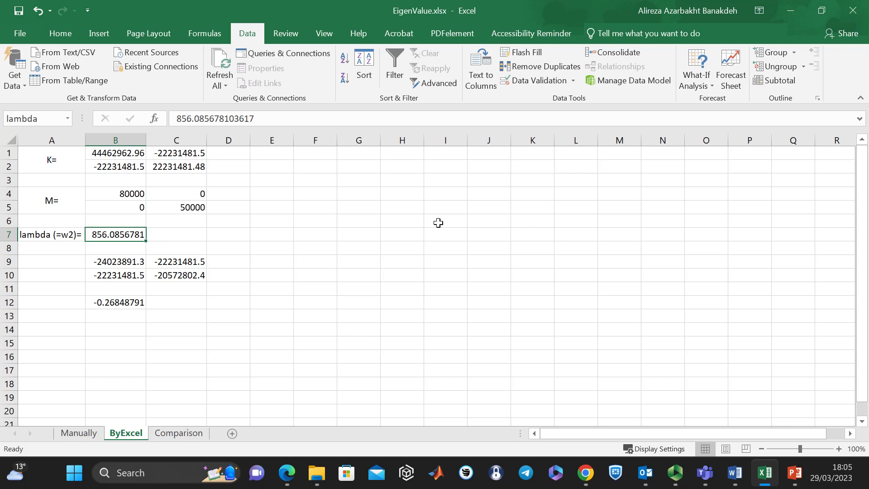
{"action": "left_click", "coordinate": [299, 219]}
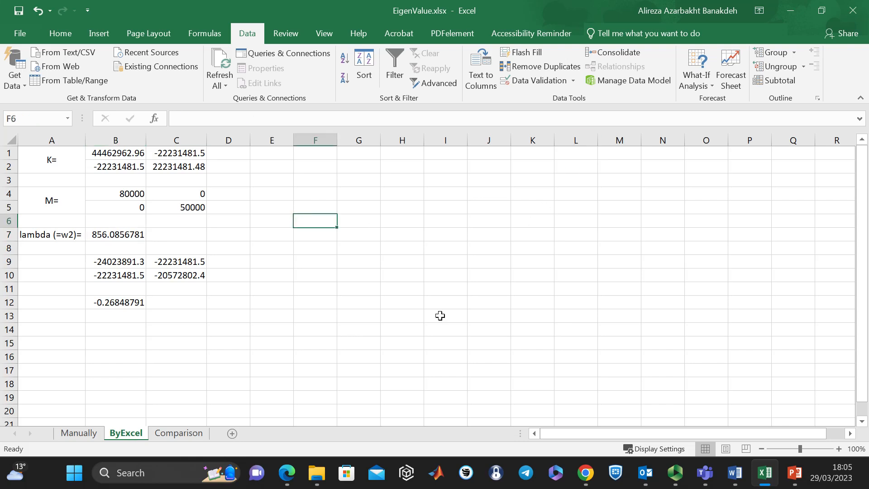